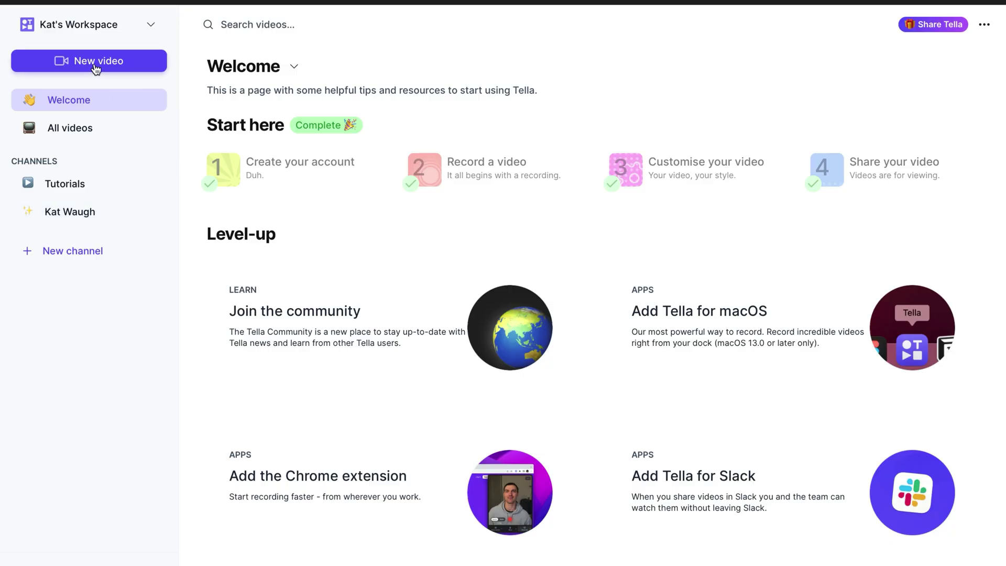
- Record the shared Notion Mobile screen with the camera off in a screen-and-camera layout, then finish it
click(96, 68)
click(429, 529)
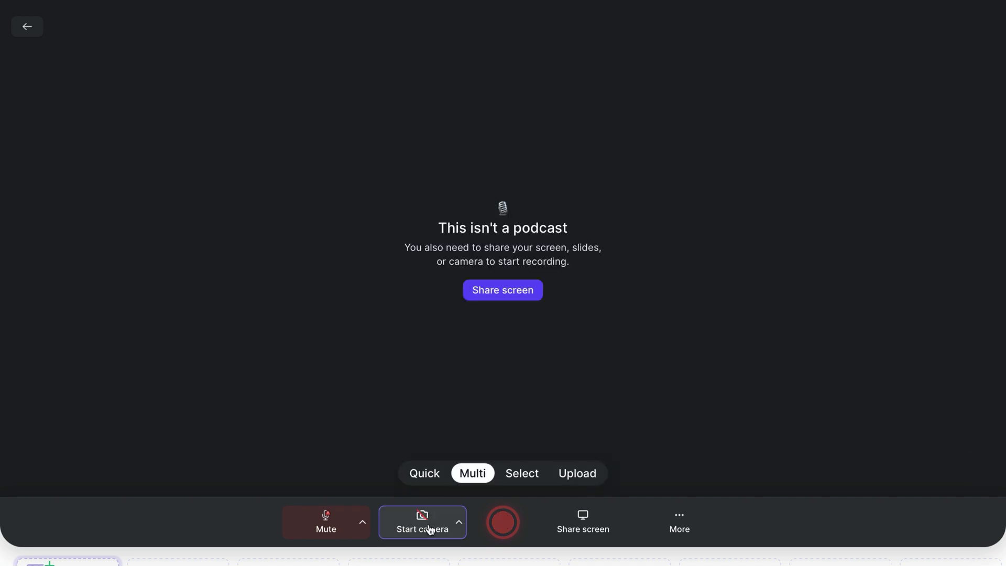
click(575, 530)
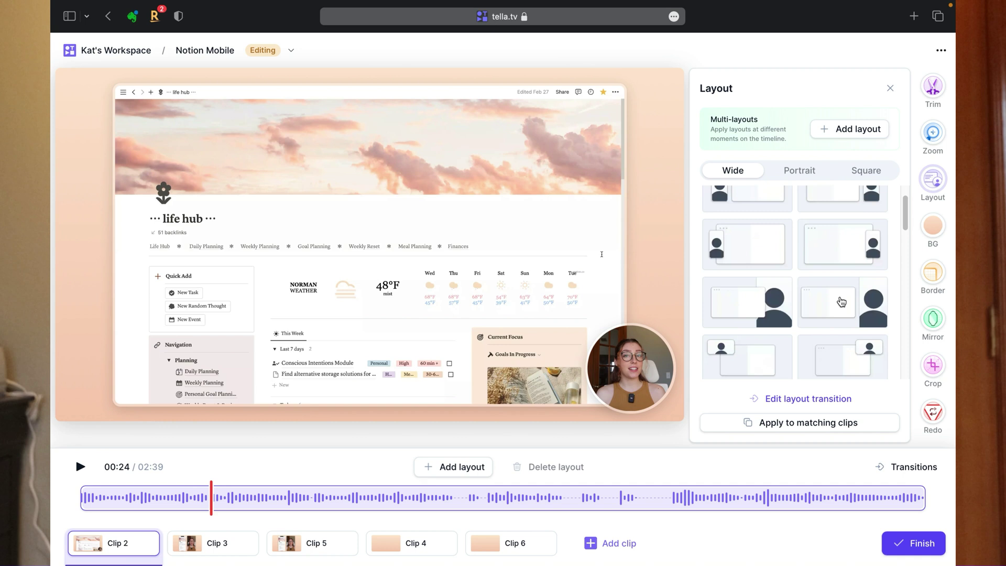
scroll(838, 283, up, 1)
click(856, 288)
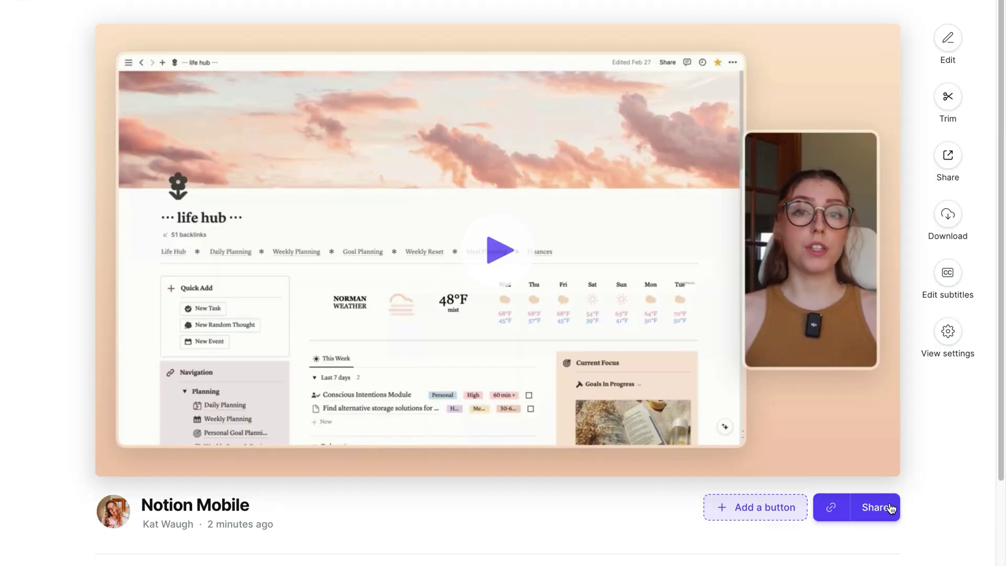
click(891, 508)
- Copy the Tella video link and paste it into the Notion page as an embed
click(600, 145)
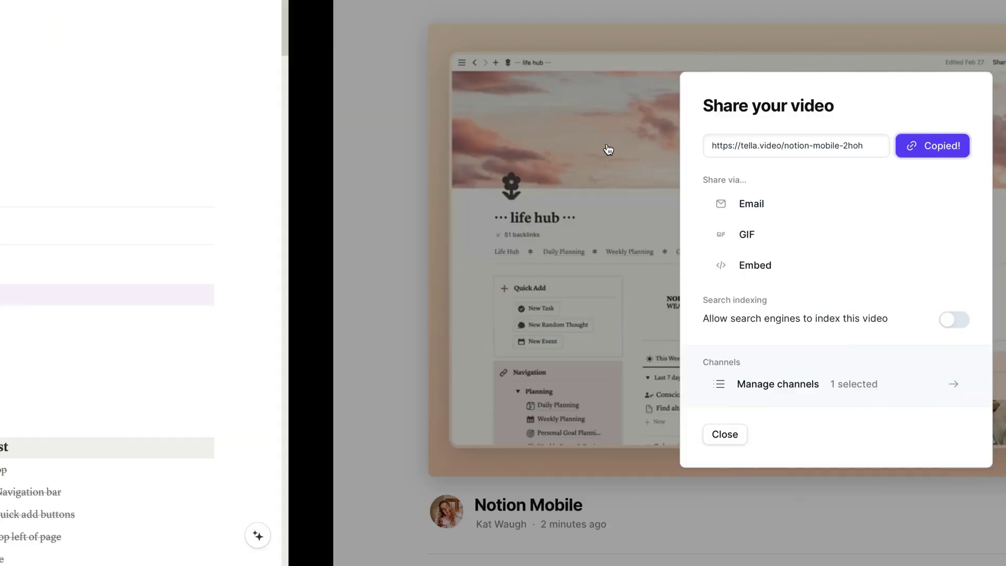
key(ctrl+v)
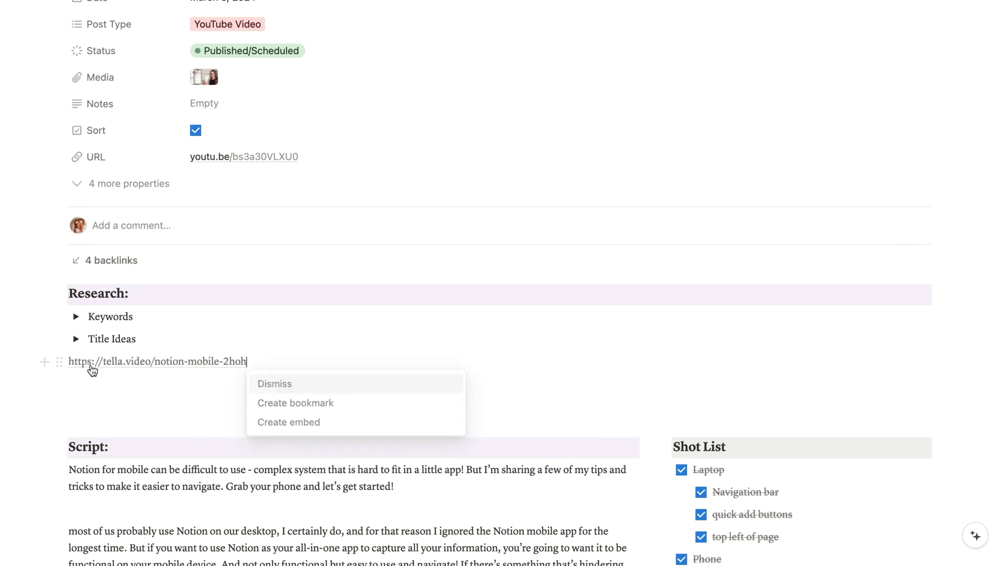
click(310, 422)
scroll(955, 426, down, 6)
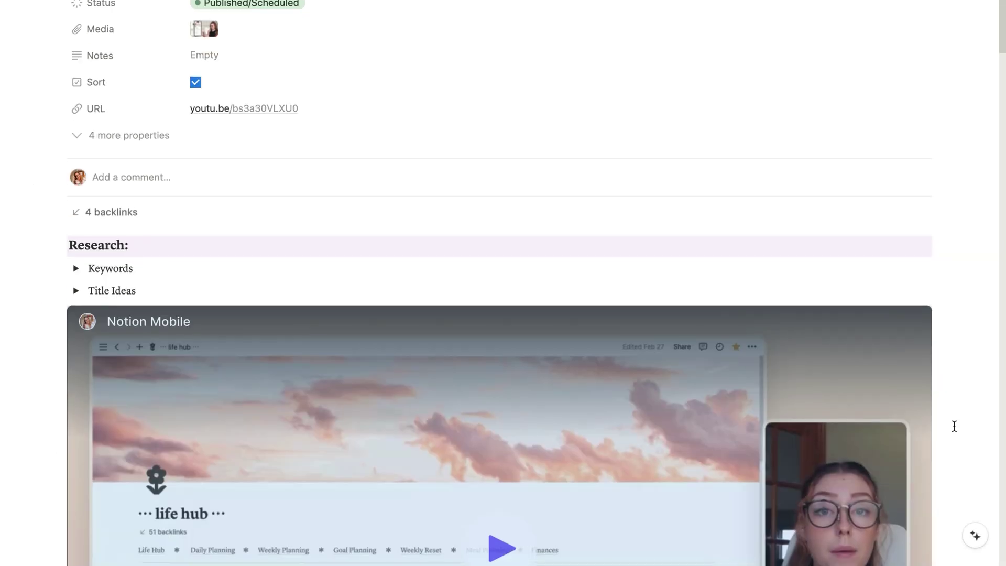
scroll(955, 426, down, 1)
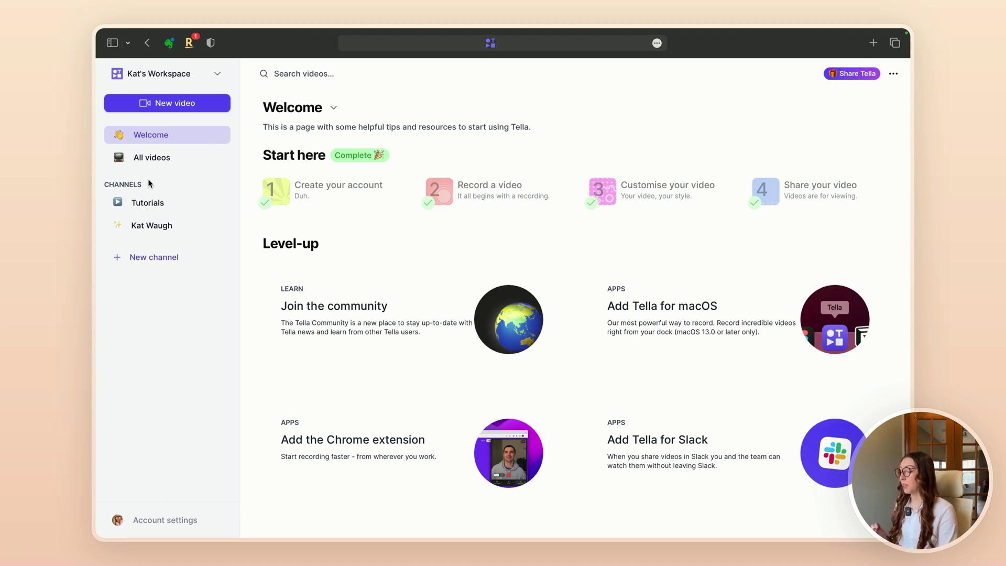
- Browse the videos in the personal channel and the Tutorials channel from the sidebar
click(159, 229)
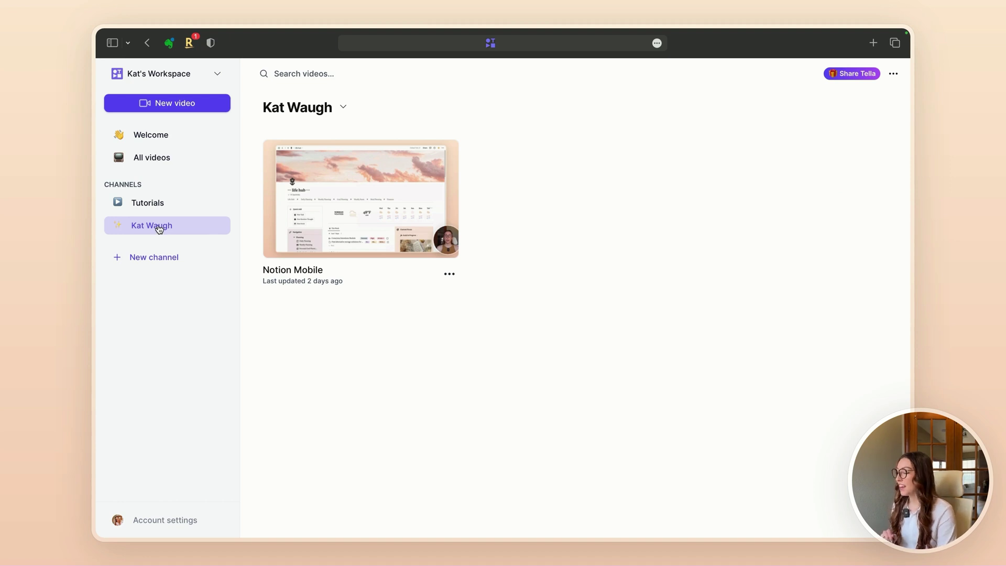
click(145, 207)
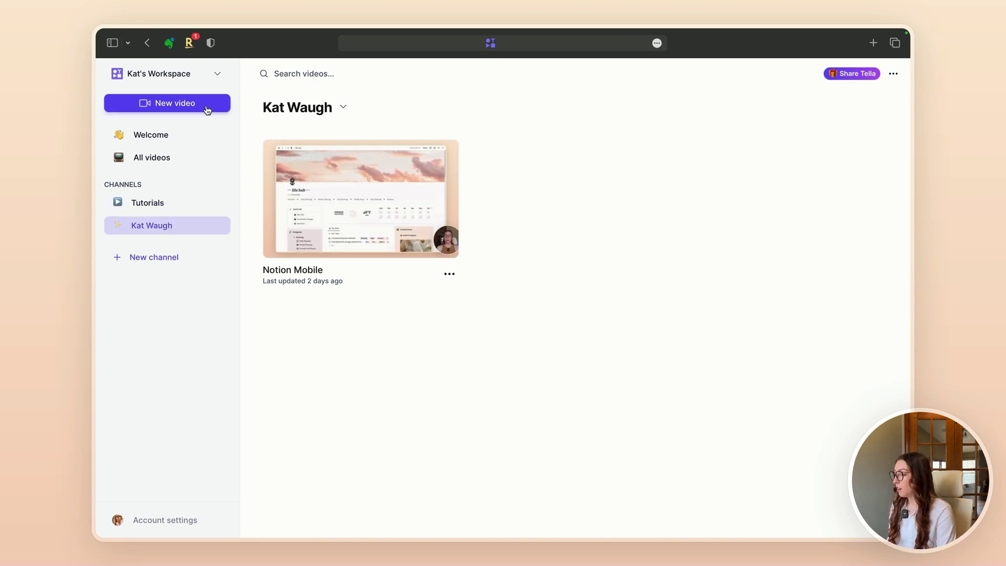
- Start a new video and allow Tella camera and microphone access
click(158, 105)
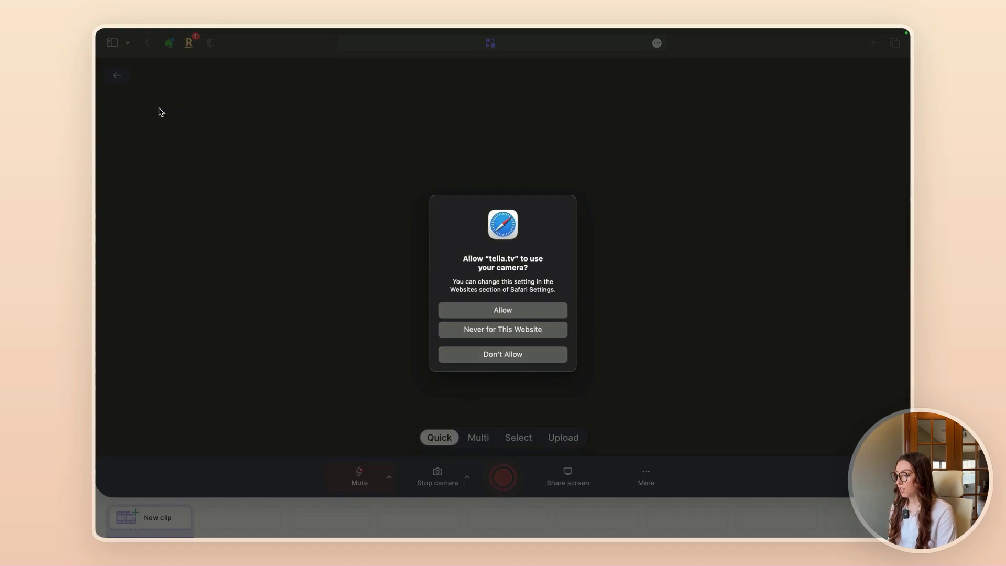
click(529, 309)
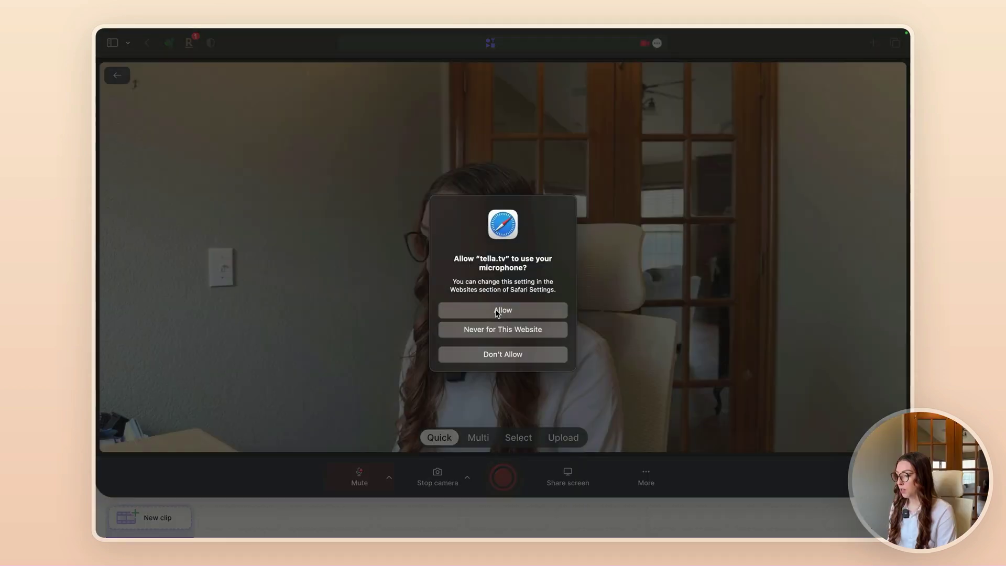
click(498, 313)
click(501, 310)
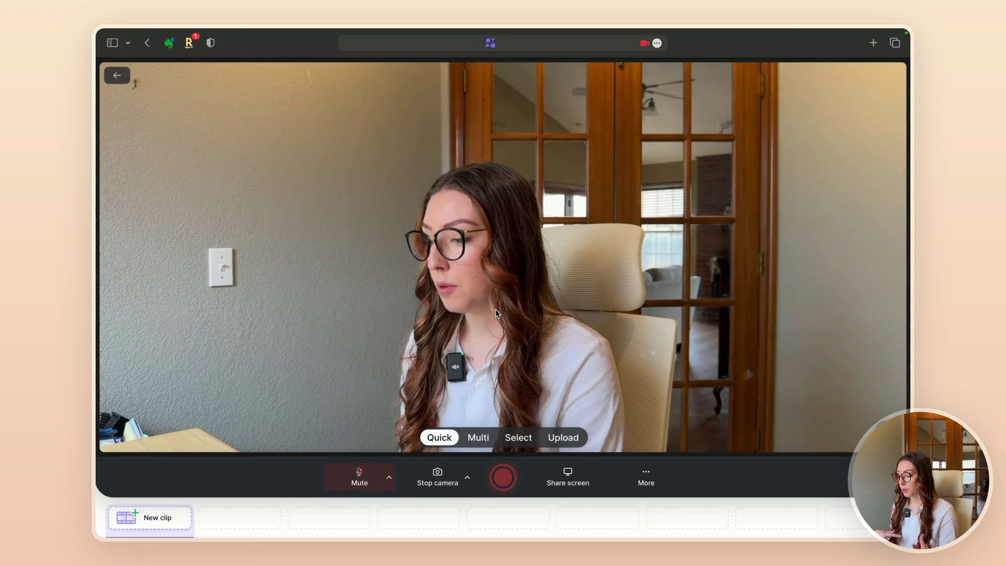
- Turn the camera off, check the mic and camera choices, share the entire screen, and select Multi
click(443, 477)
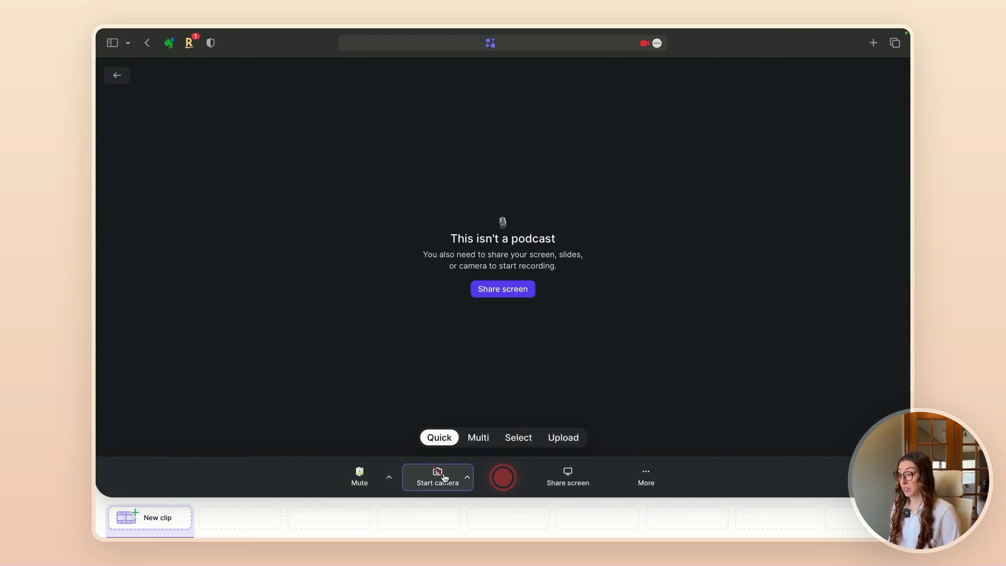
click(388, 477)
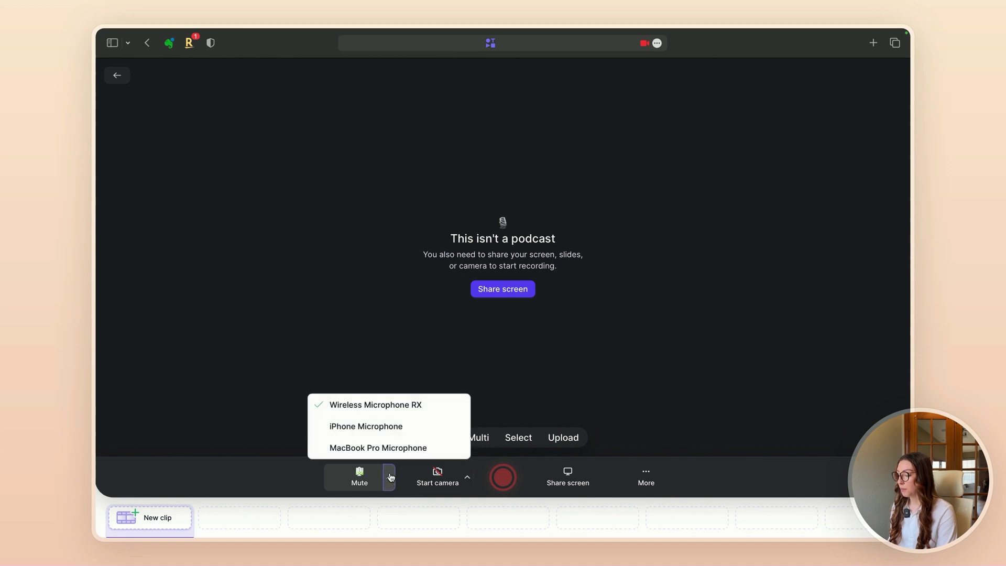
click(467, 478)
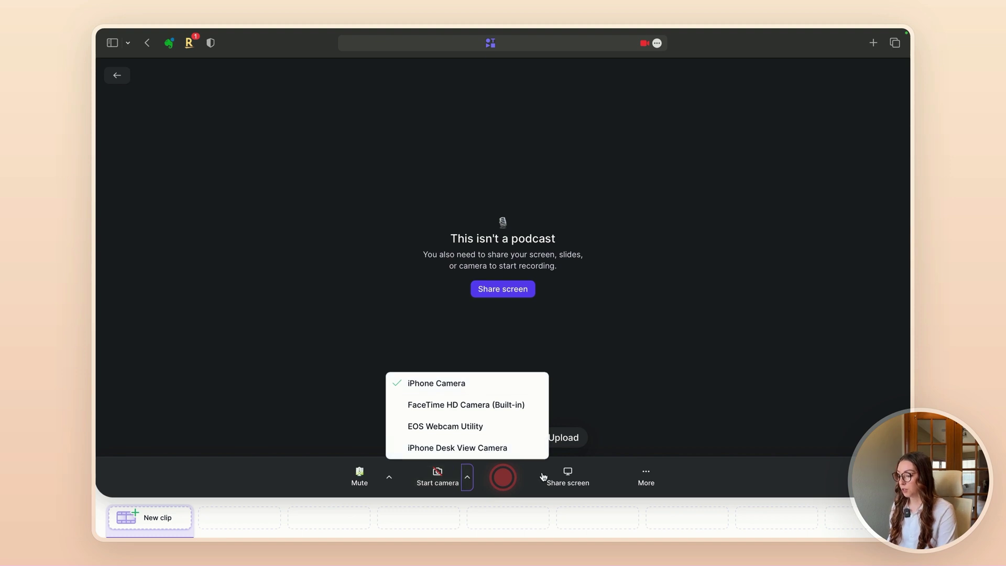
click(576, 485)
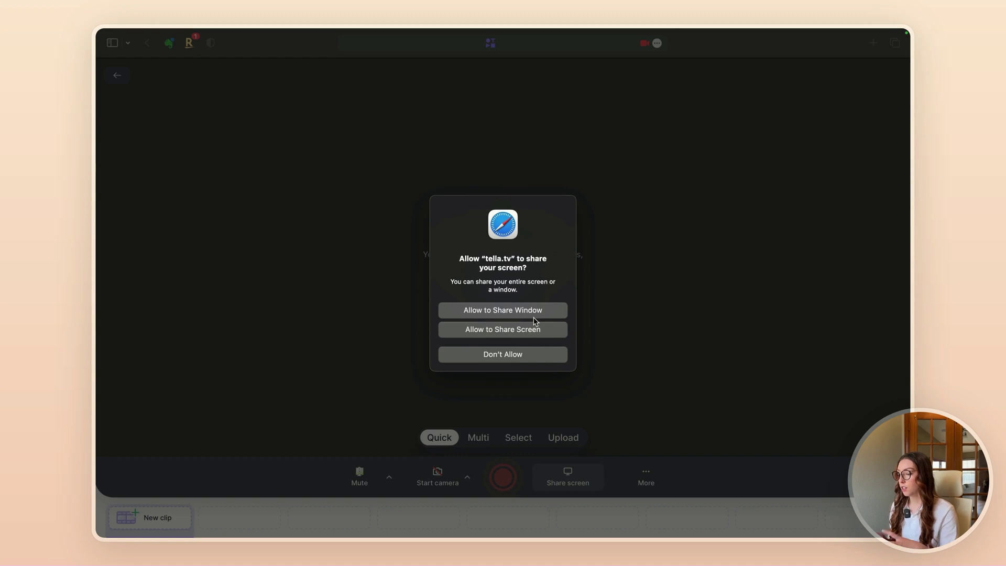
click(526, 335)
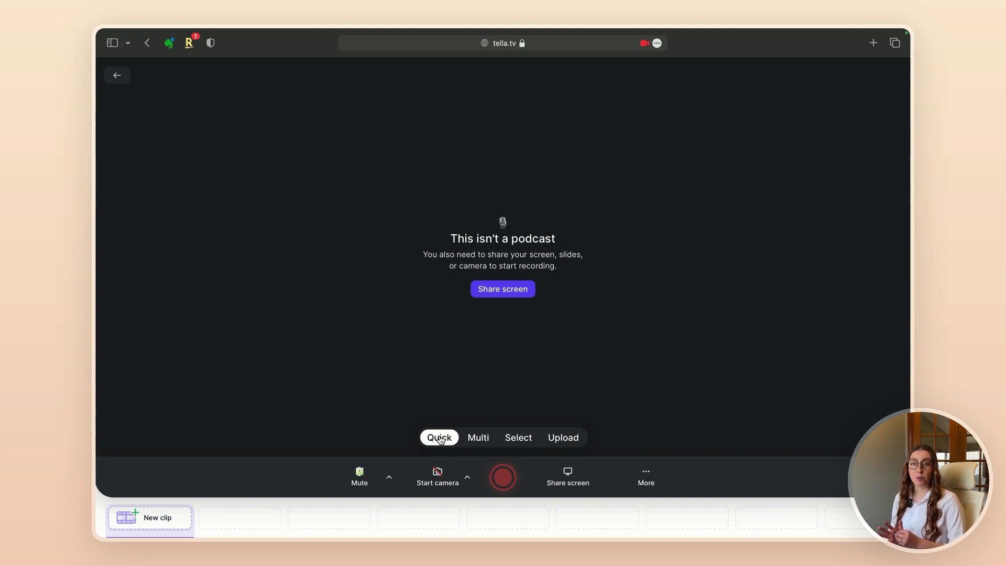
click(478, 438)
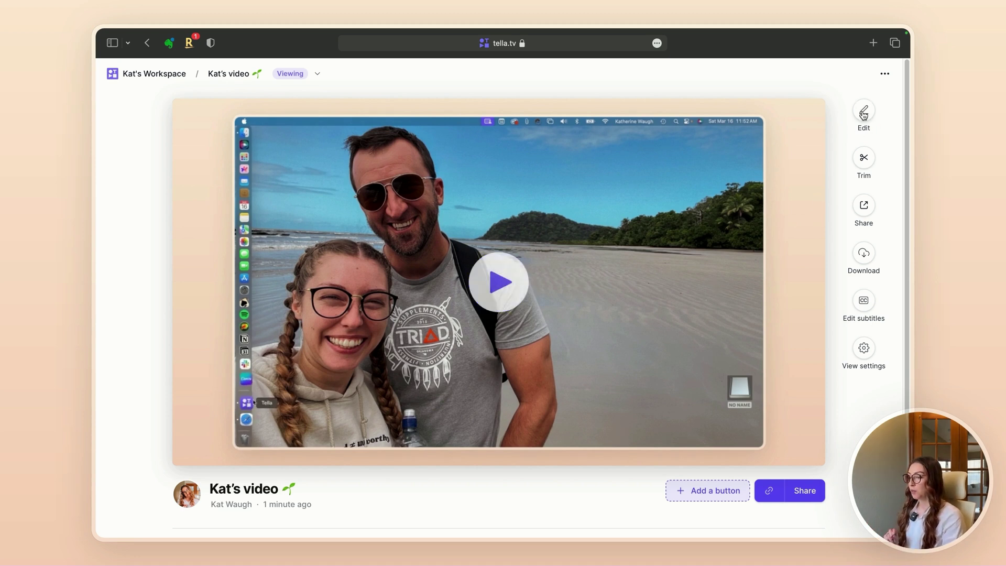
- Open the new recording in the editor's Trim tool and split the clip near its start
click(864, 112)
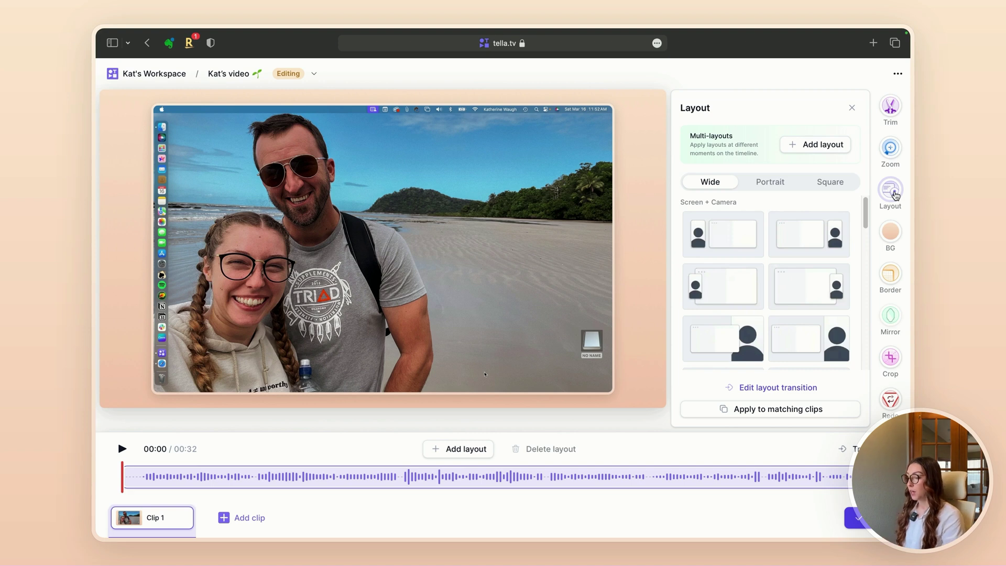
click(893, 107)
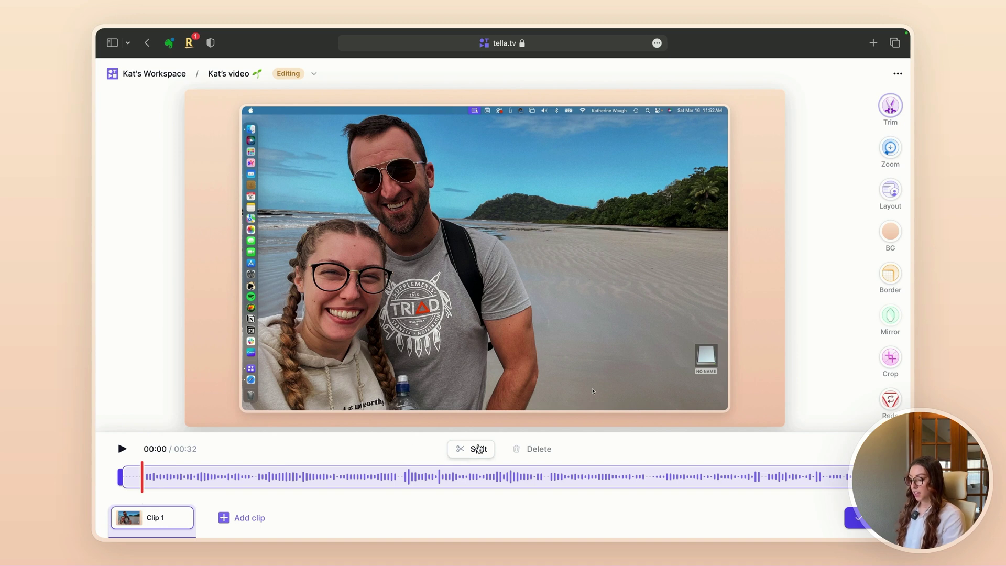
click(478, 448)
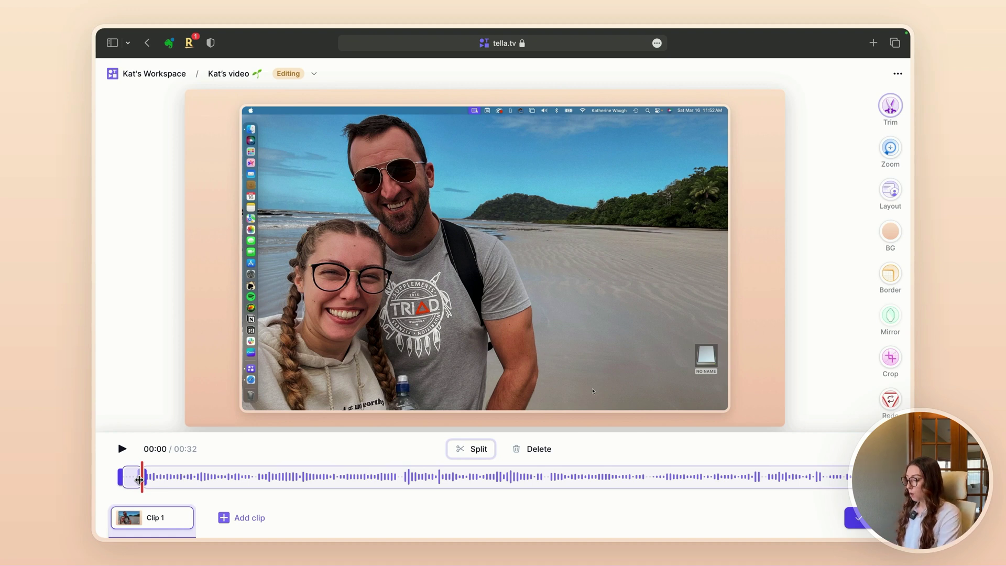
- Trim the clip to run from about 00:14.8 to 00:24.9
mouse_move(139, 479)
mouse_down()
mouse_move(121, 475)
mouse_move(139, 482)
mouse_up()
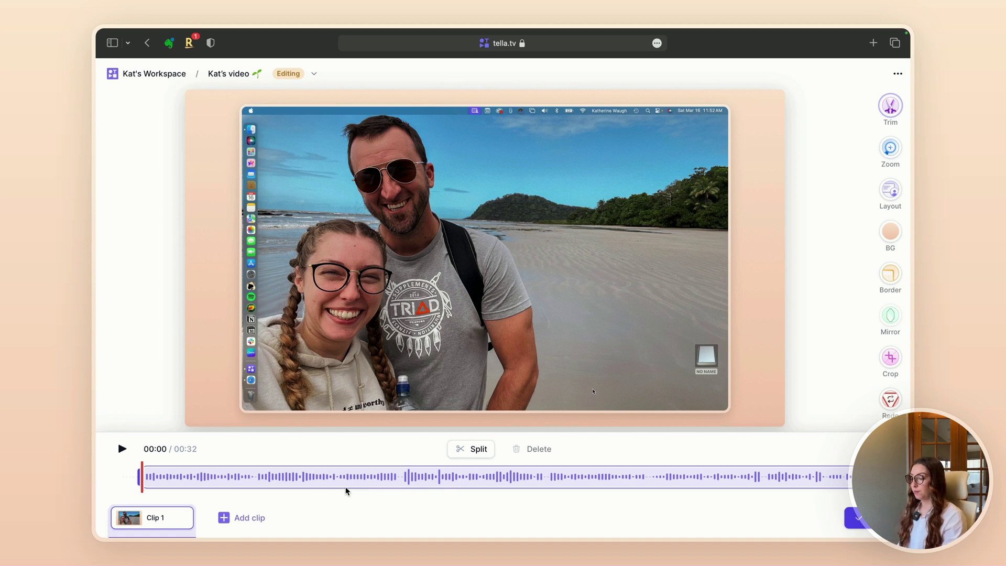
drag(422, 478, 468, 478)
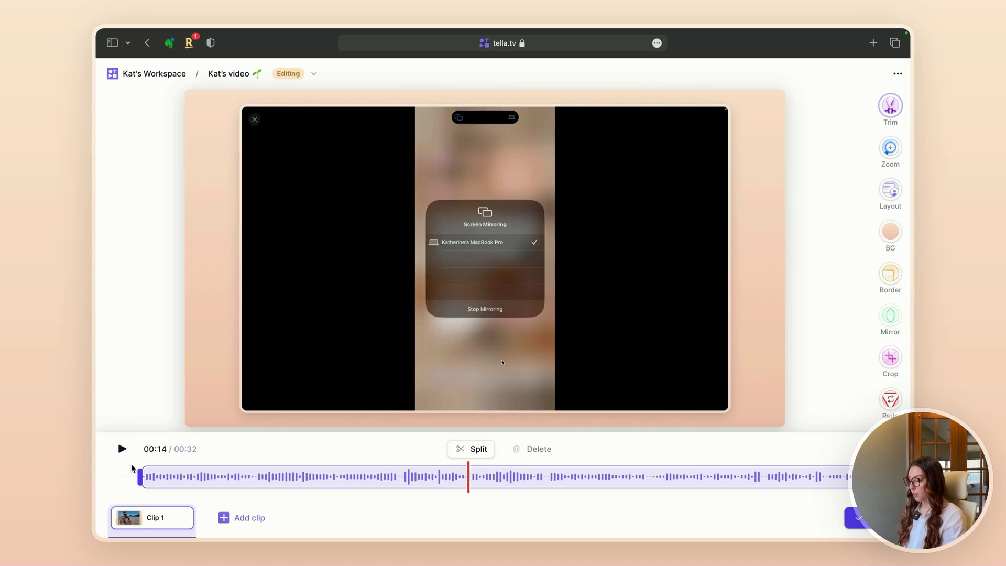
drag(140, 480, 464, 491)
click(603, 477)
click(659, 478)
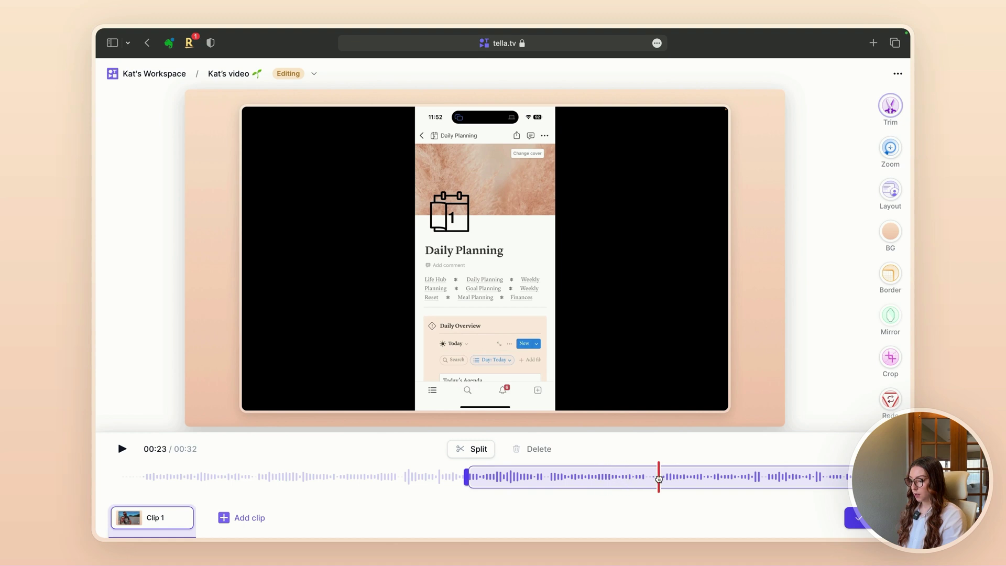
drag(852, 485, 695, 486)
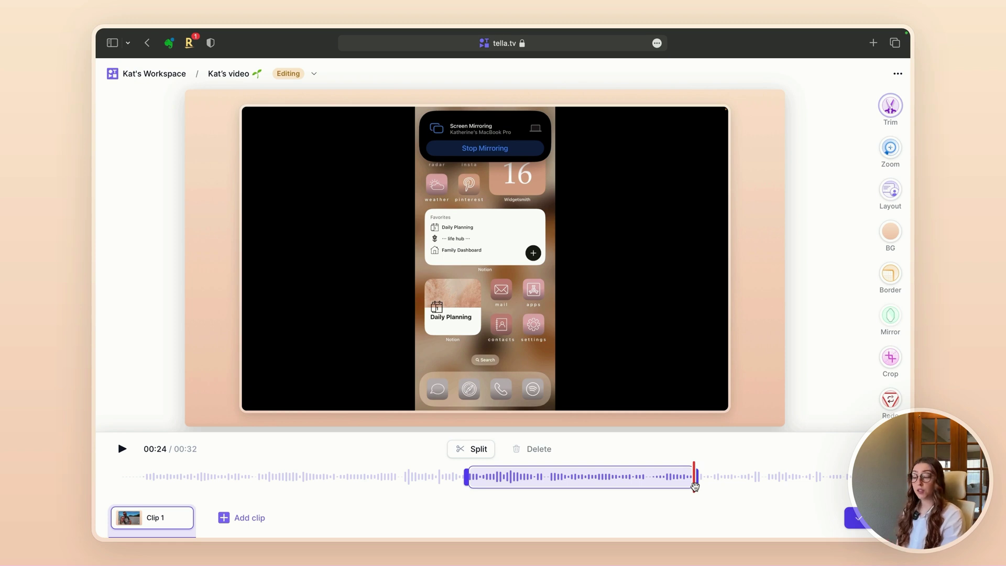
click(890, 357)
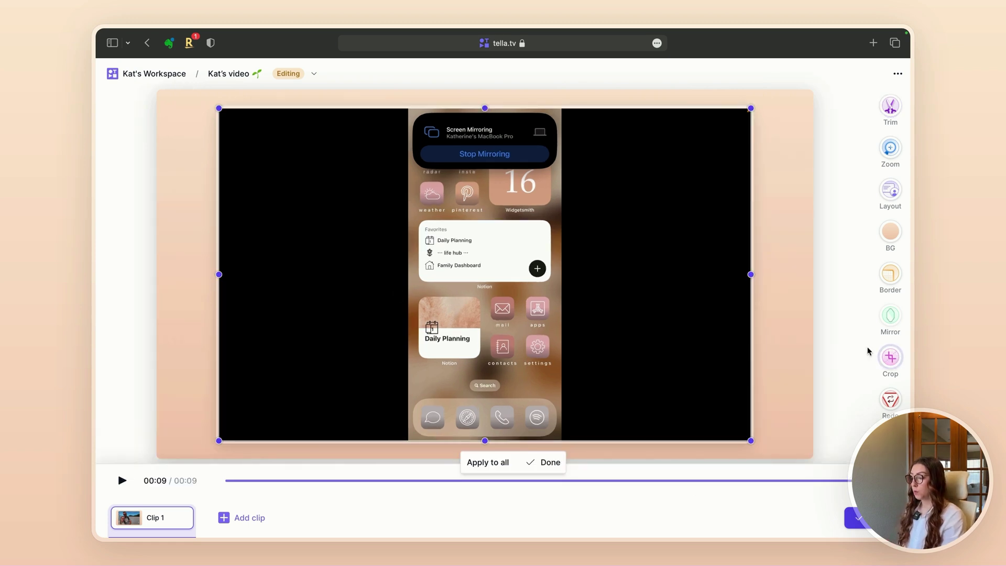
- Crop off the left and right black bars so only the phone screen remains
drag(219, 275, 409, 276)
drag(750, 274, 562, 297)
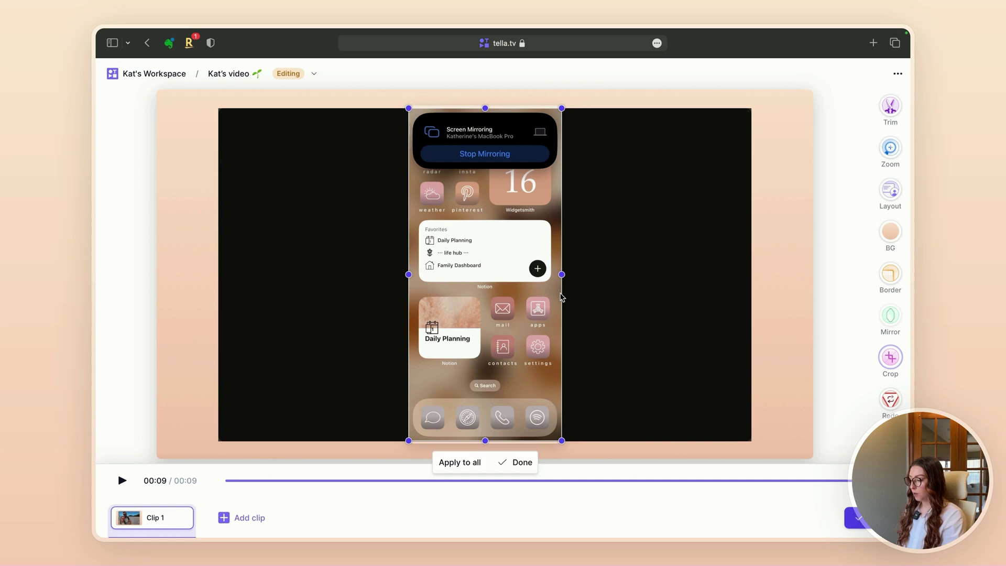
click(523, 468)
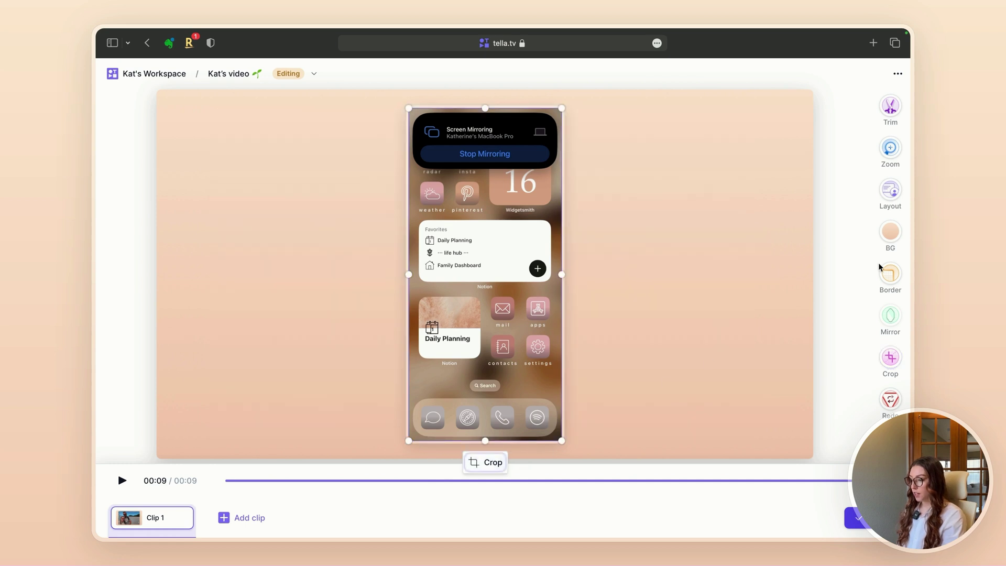
click(665, 383)
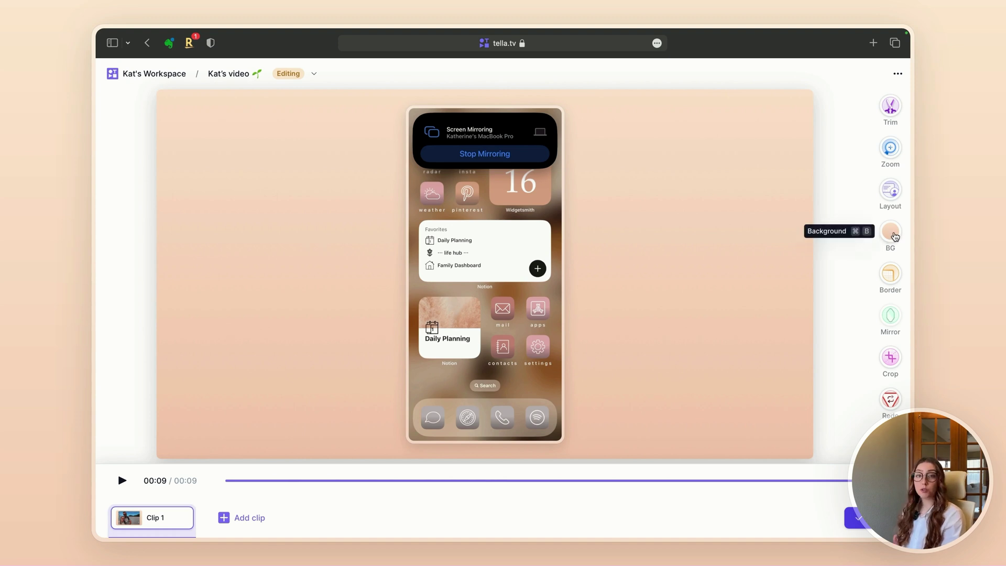
- Set the background to the peach gradient after comparing other colour, image and animated options
click(892, 233)
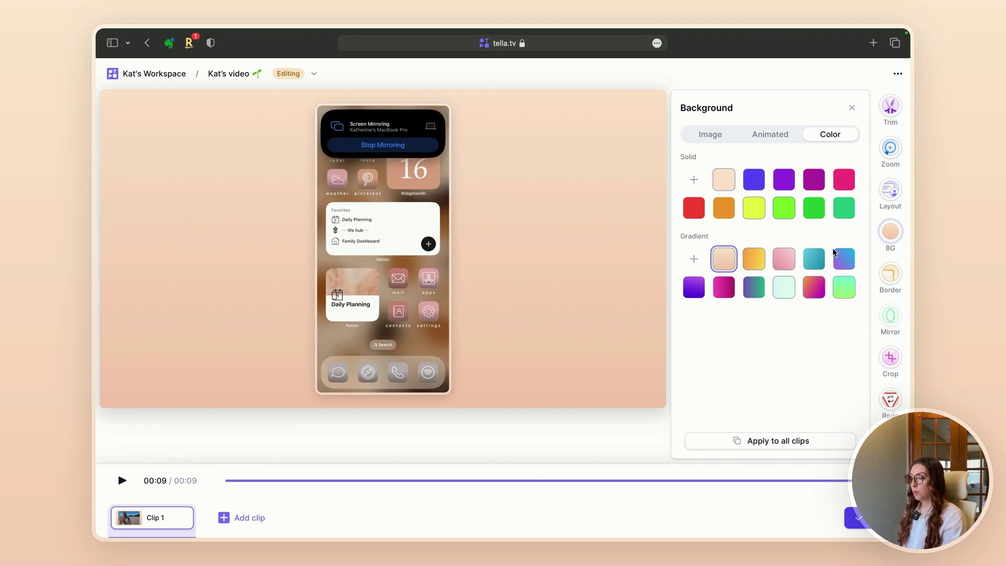
click(724, 181)
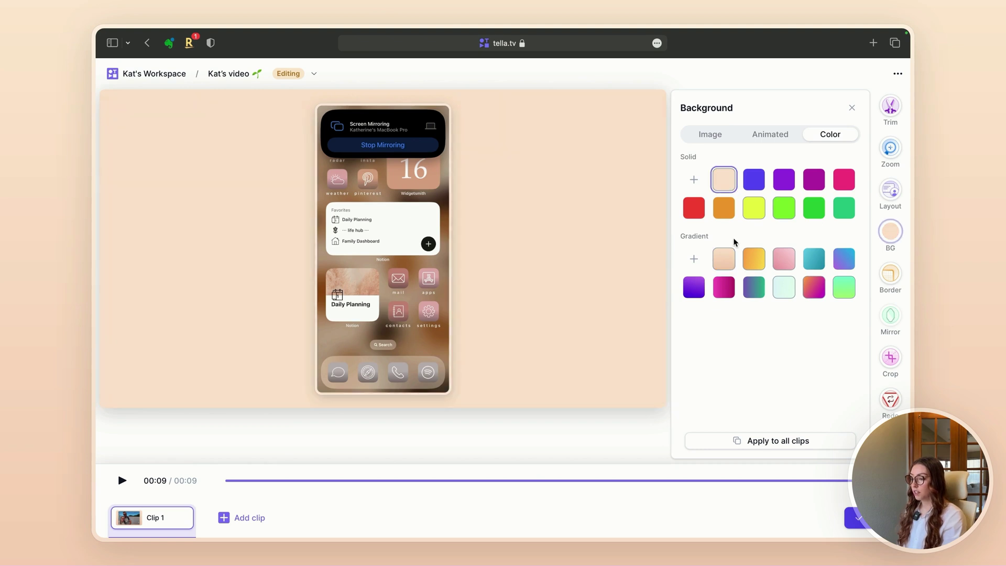
click(784, 259)
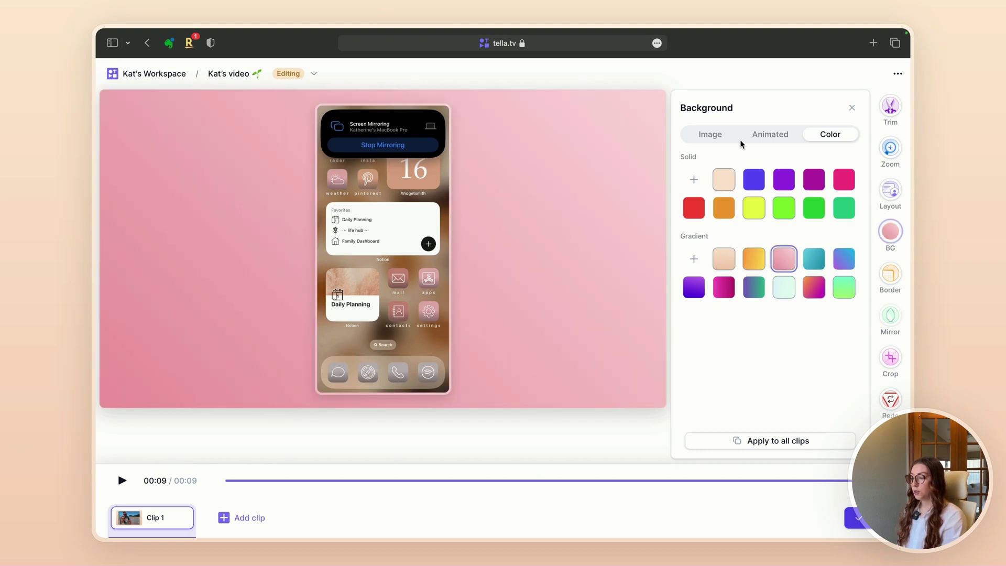
click(711, 140)
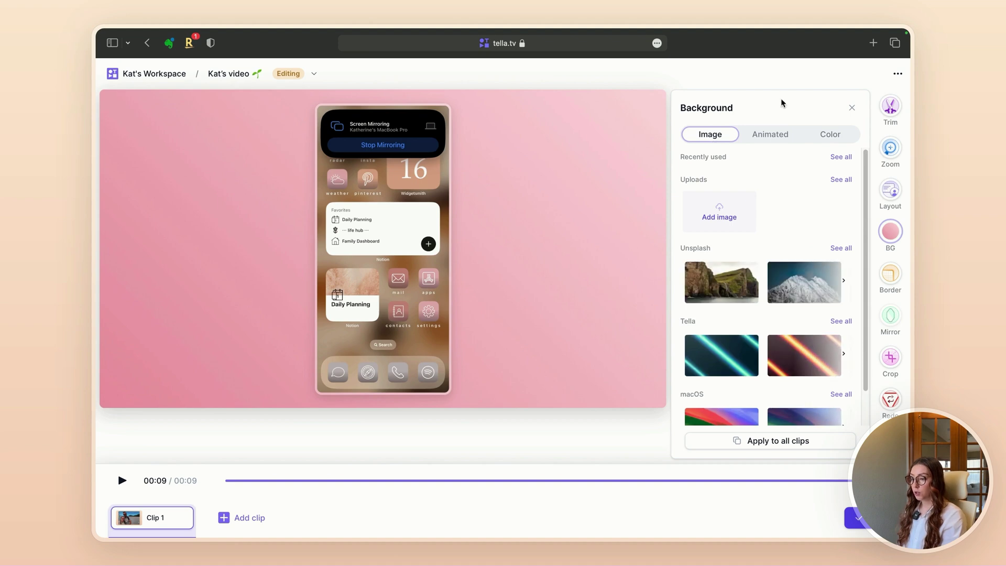
click(771, 134)
click(829, 135)
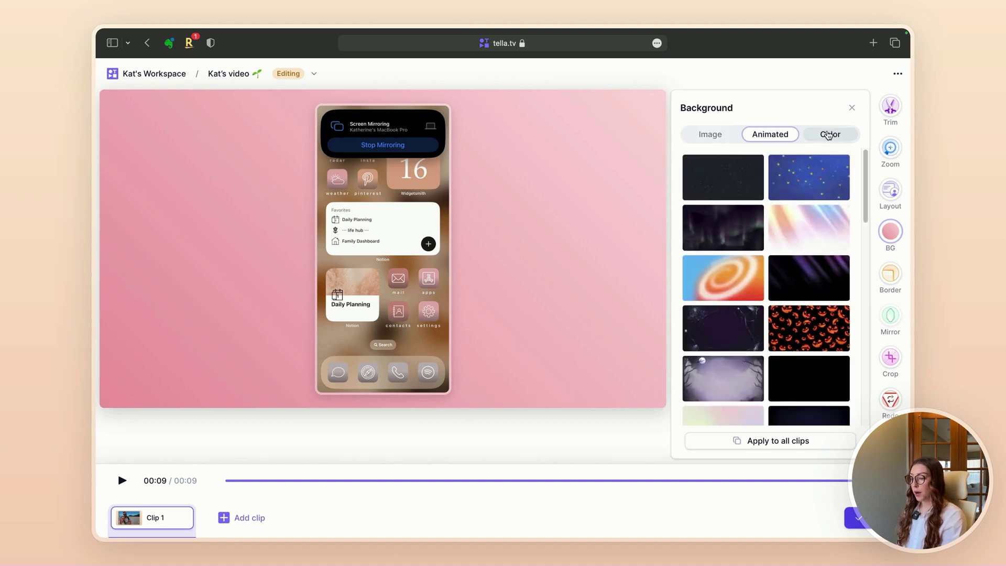
click(727, 261)
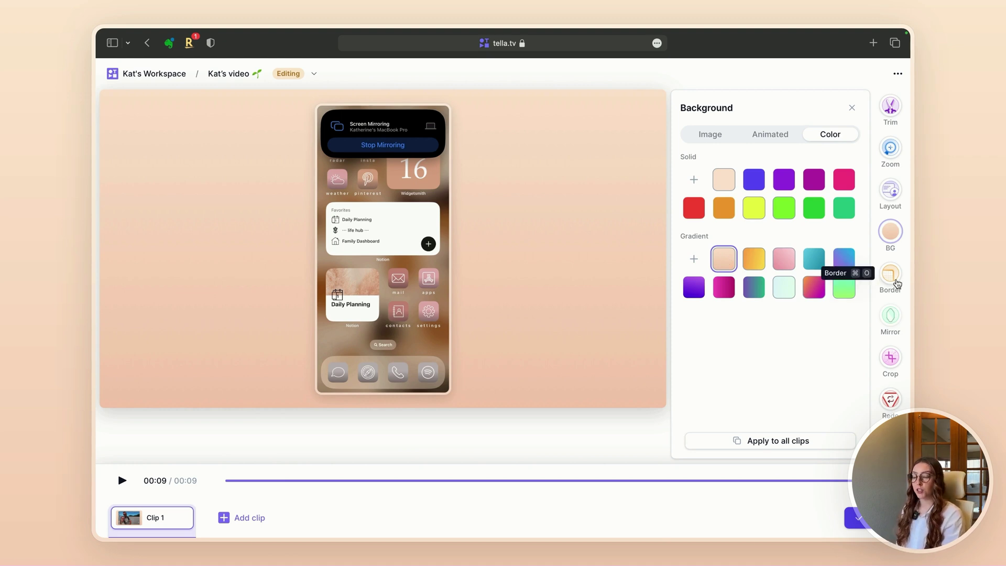
- Give the phone screen the light rounded border style
click(897, 281)
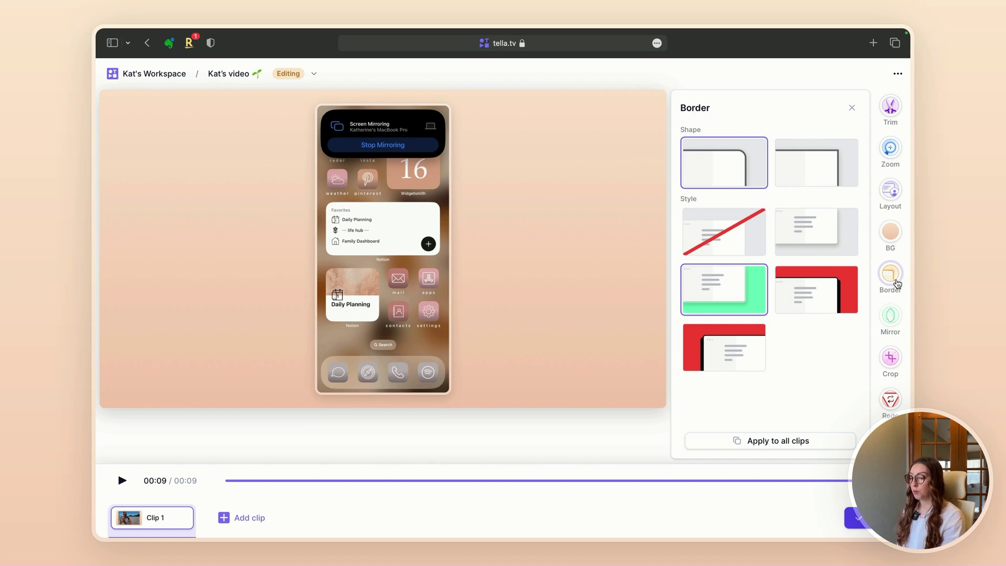
click(811, 239)
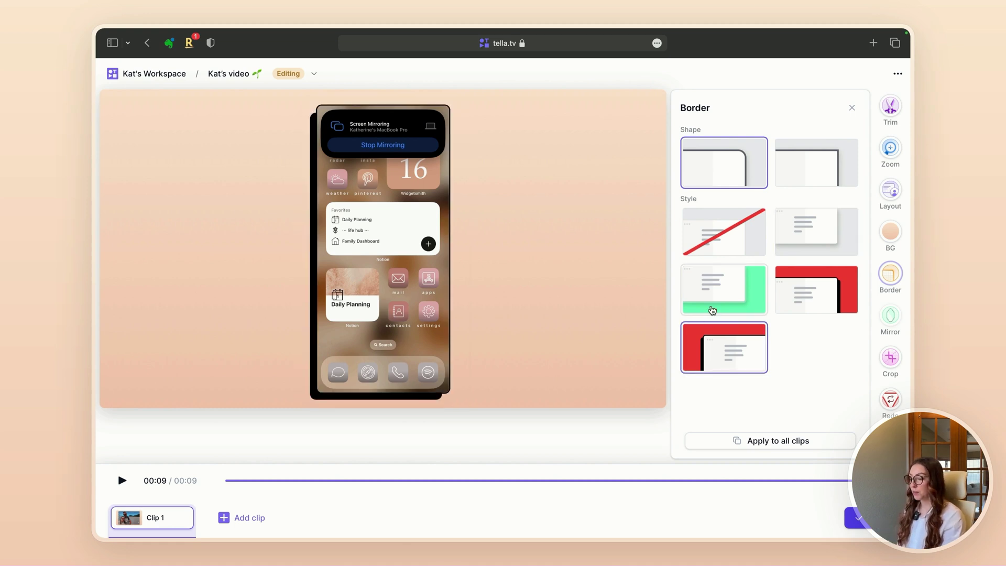
click(742, 285)
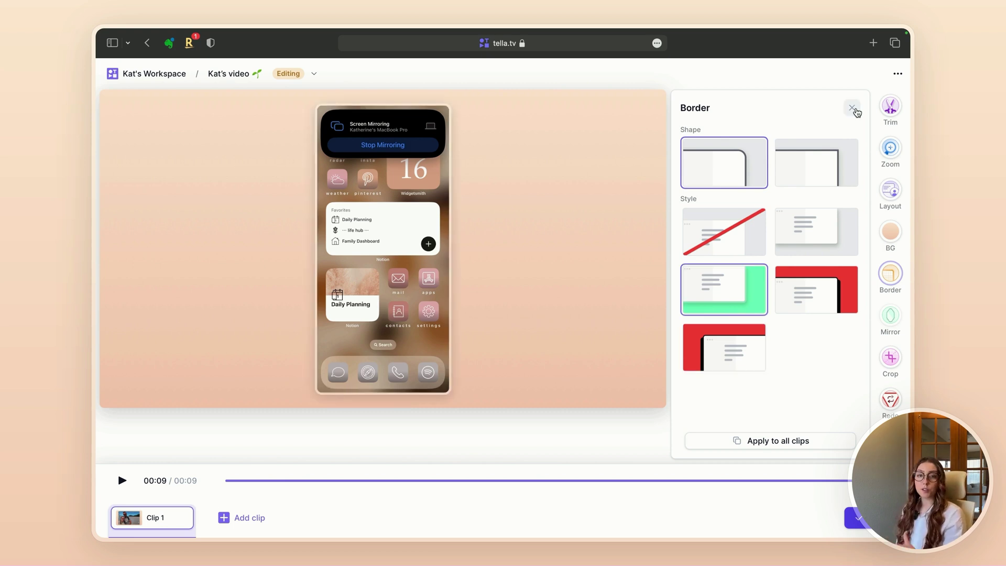
click(897, 194)
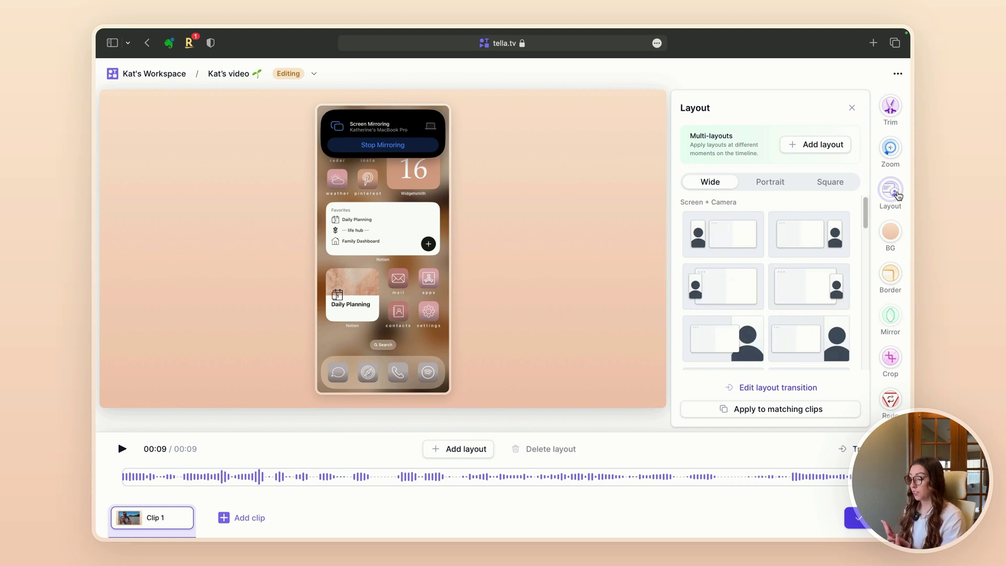
- Choose the padded Screen only layout over the full-height version
scroll(805, 304, down, 3)
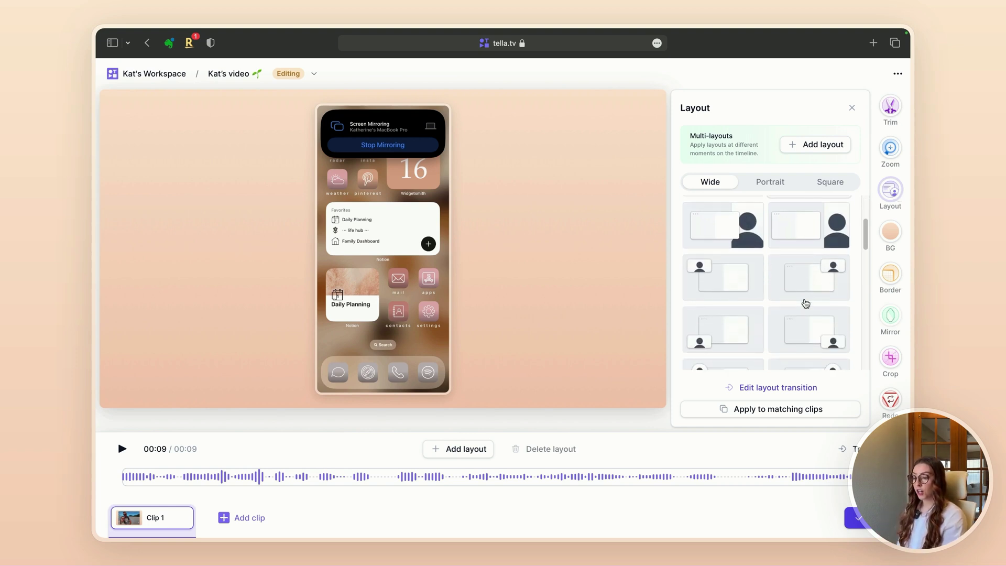
scroll(805, 301, down, 1)
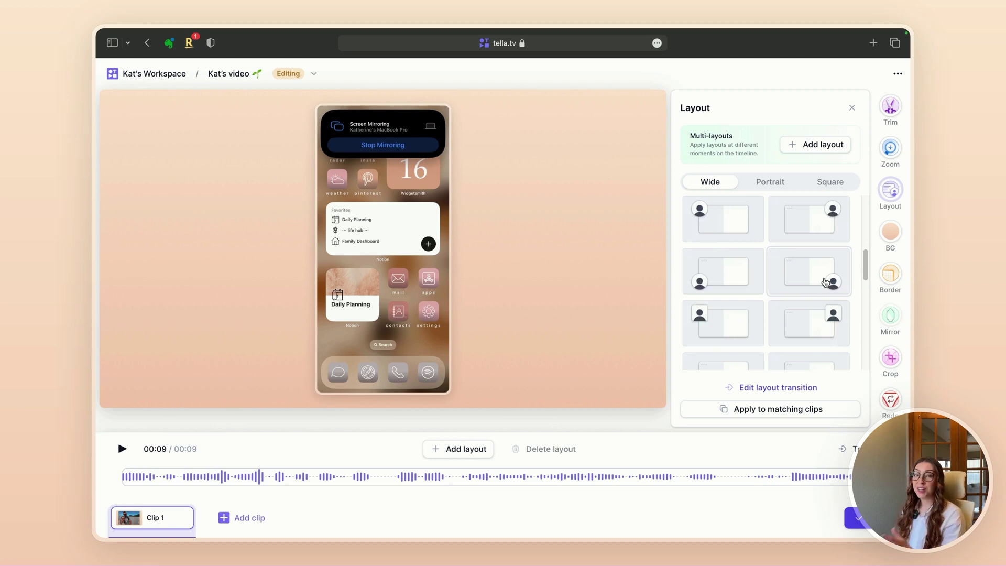
scroll(825, 283, down, 6)
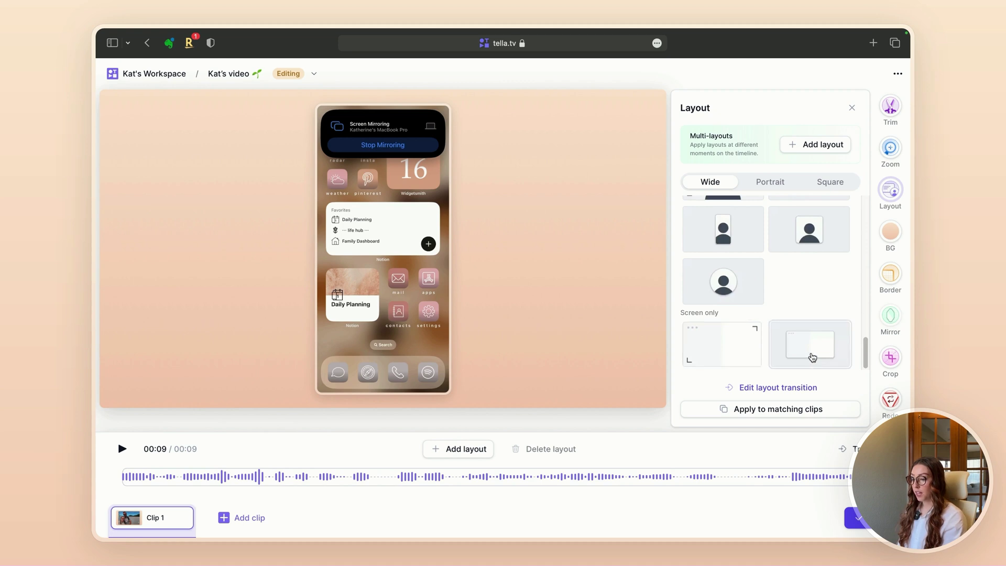
click(800, 339)
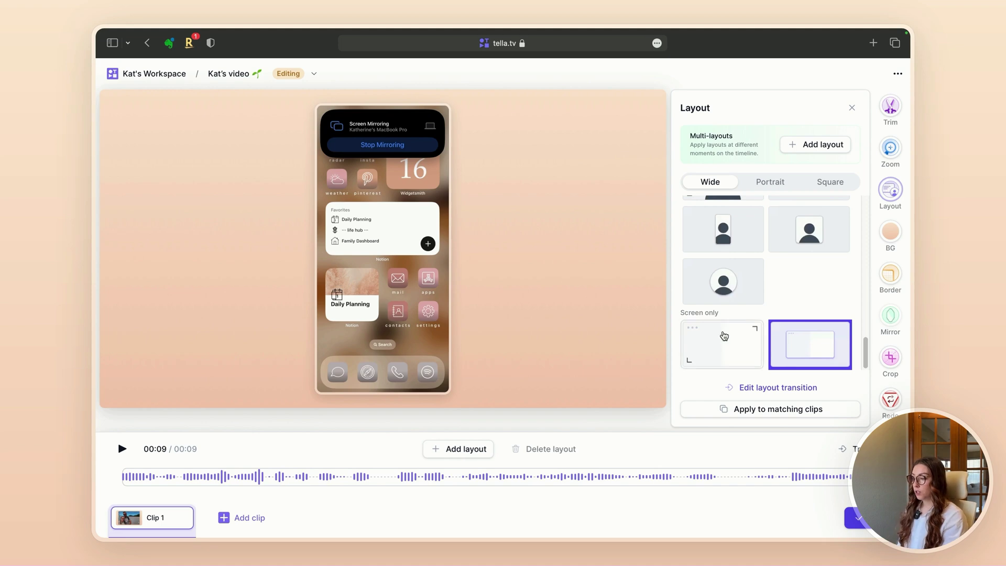
click(724, 336)
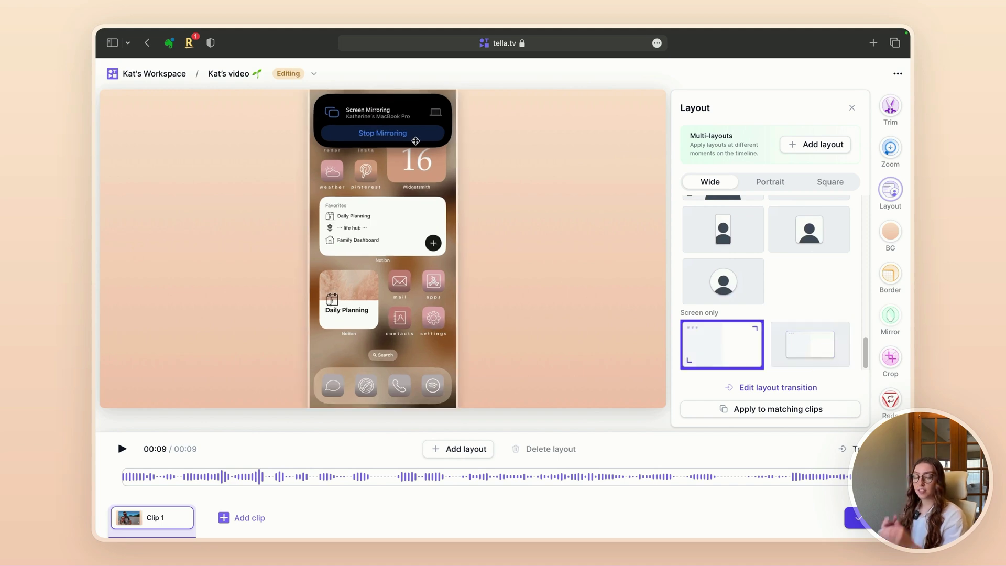
click(810, 345)
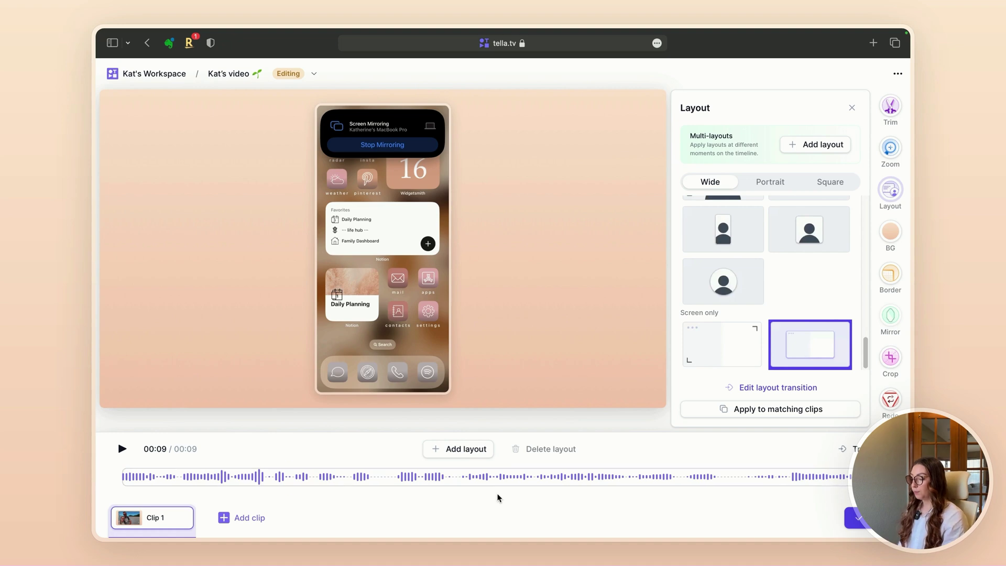
- Add new layout sections to the timeline around 00:05 to 00:07
drag(289, 477, 434, 485)
click(548, 477)
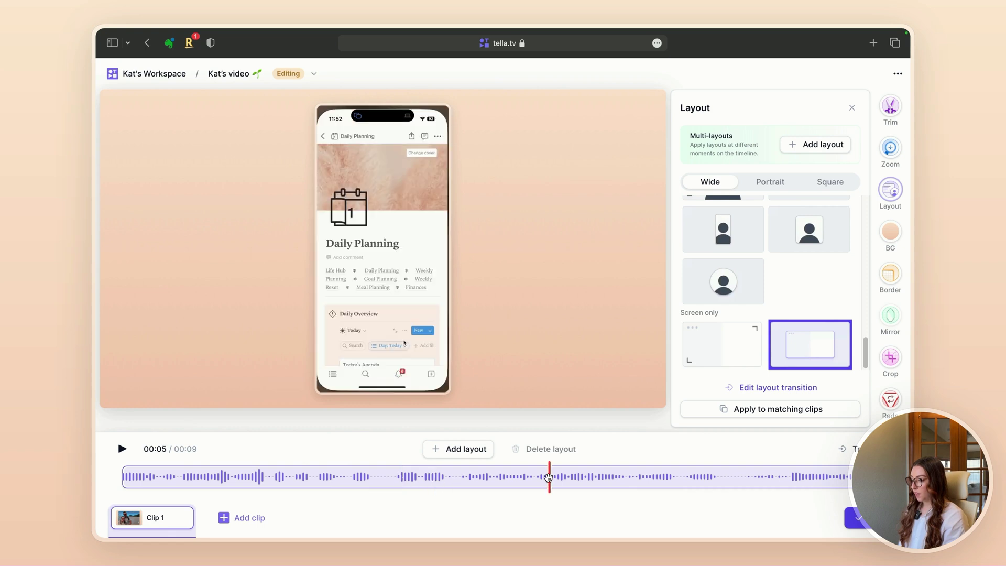
click(448, 448)
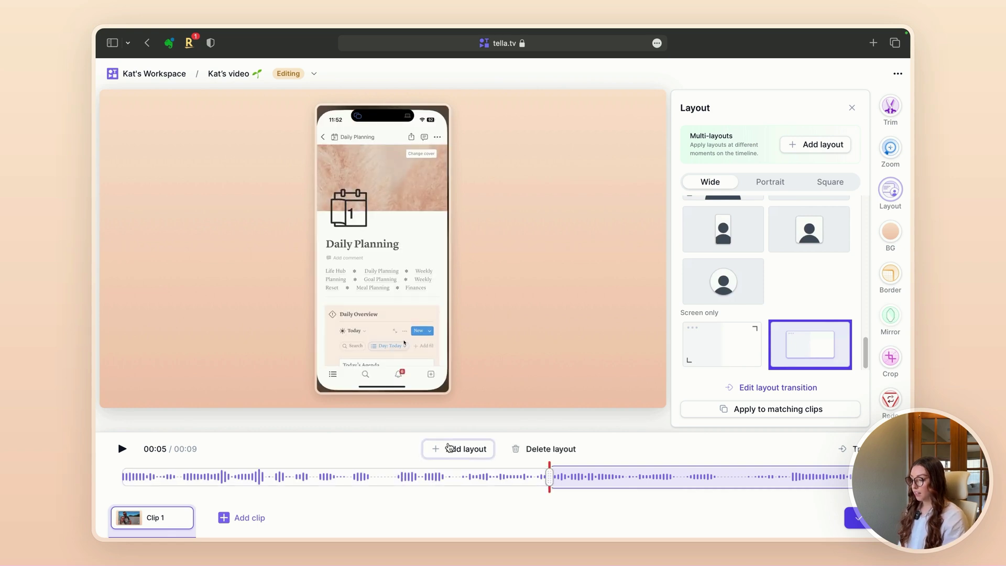
click(637, 477)
drag(638, 477, 713, 476)
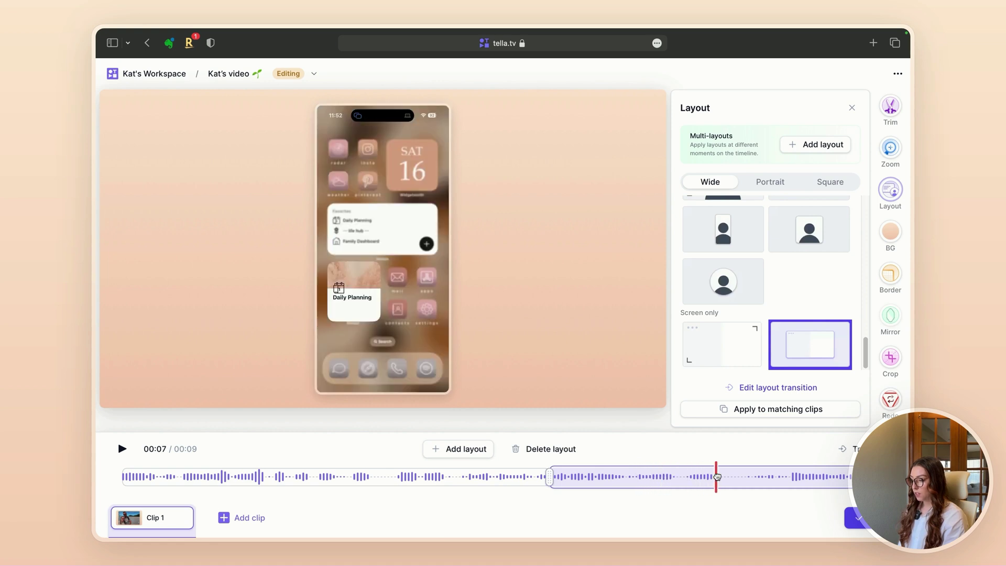
click(454, 451)
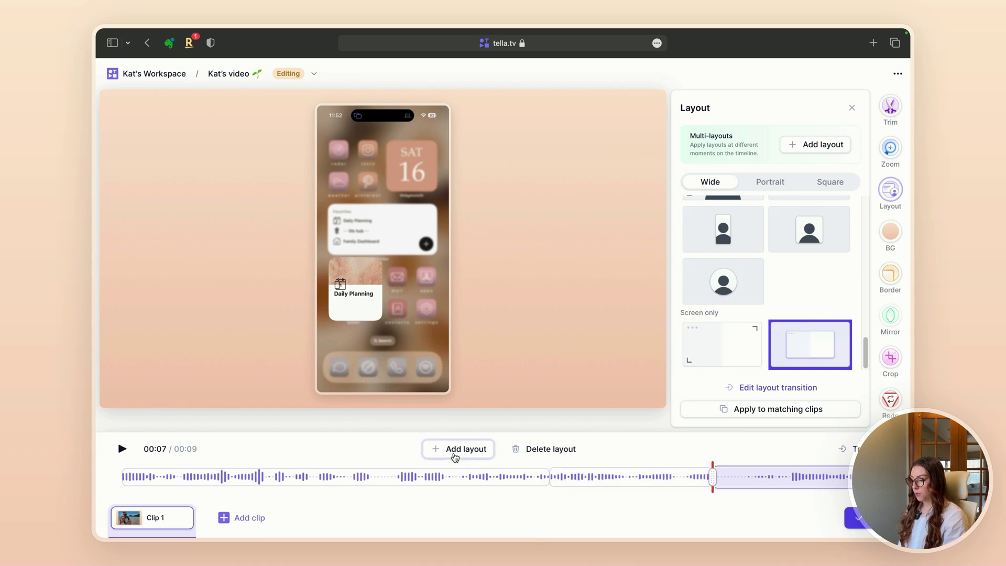
- Set the middle section near 00:06 to the full-height Screen only layout
click(621, 478)
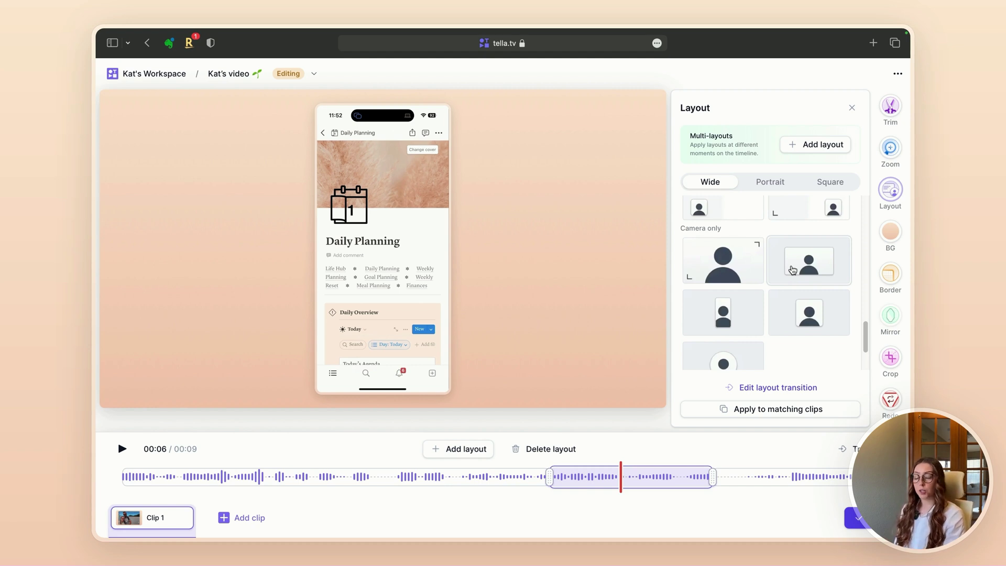
scroll(793, 269, down, 5)
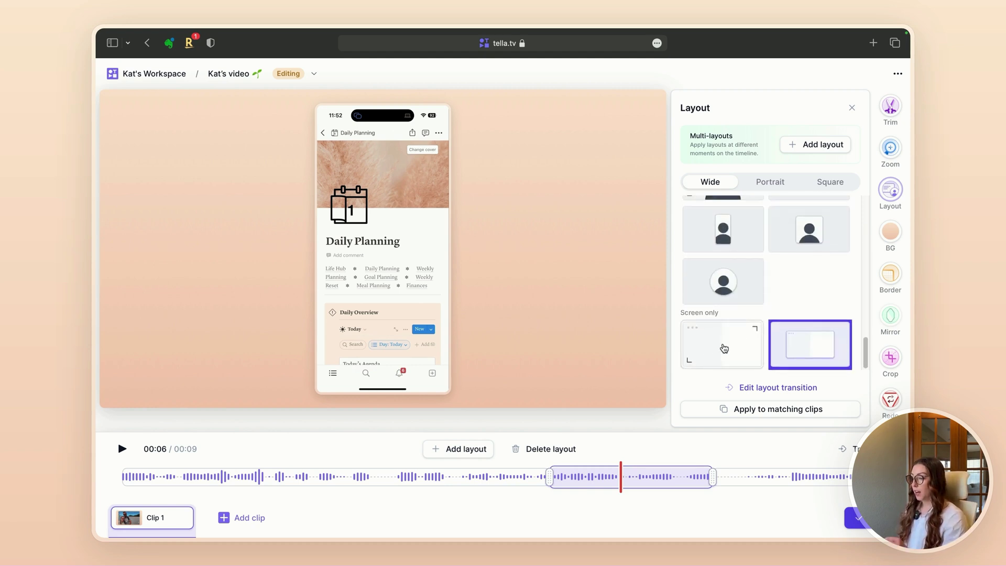
click(725, 349)
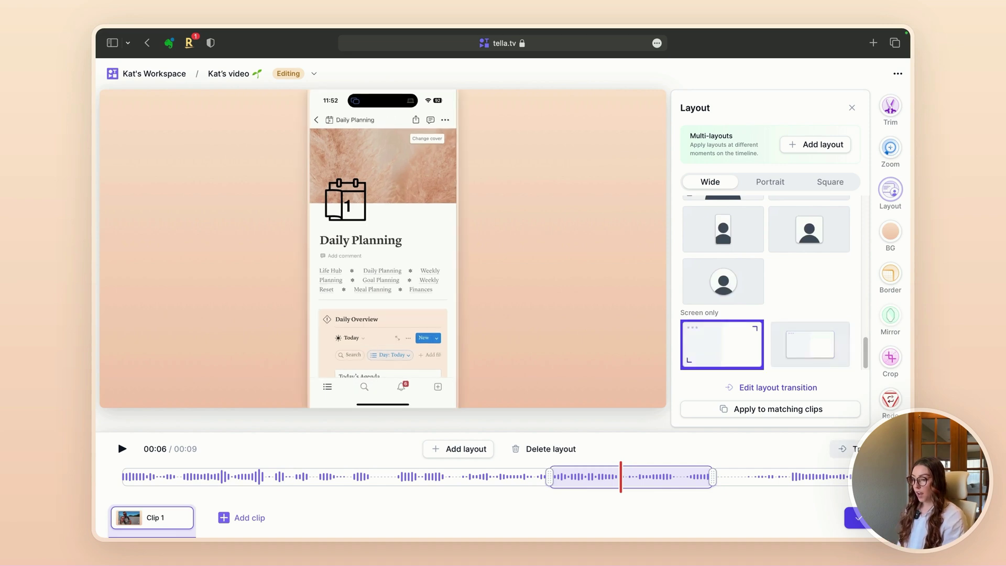
click(853, 449)
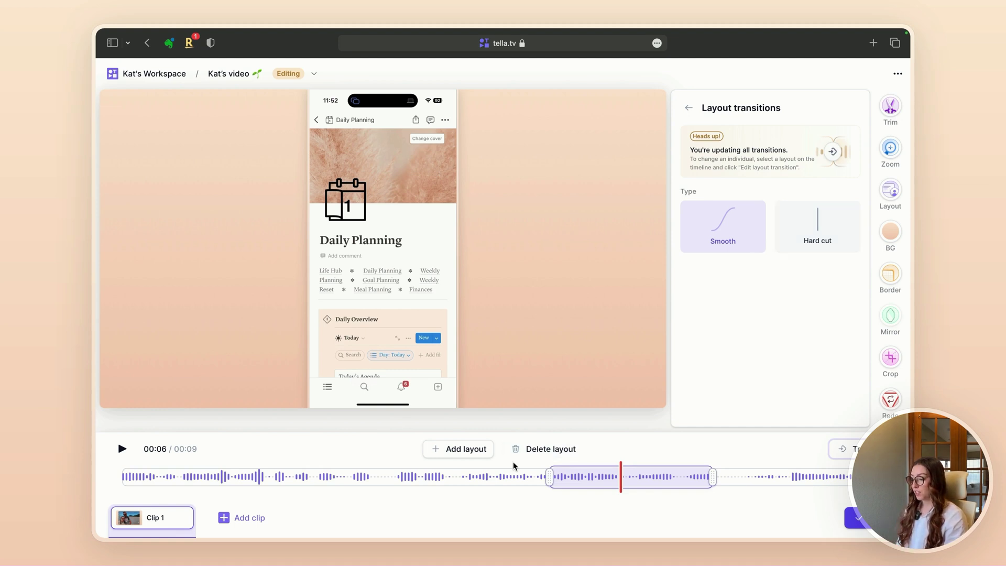
- Preview the Smooth transition from the Daily Planning page to the home screen, then return to layouts
click(514, 466)
click(122, 449)
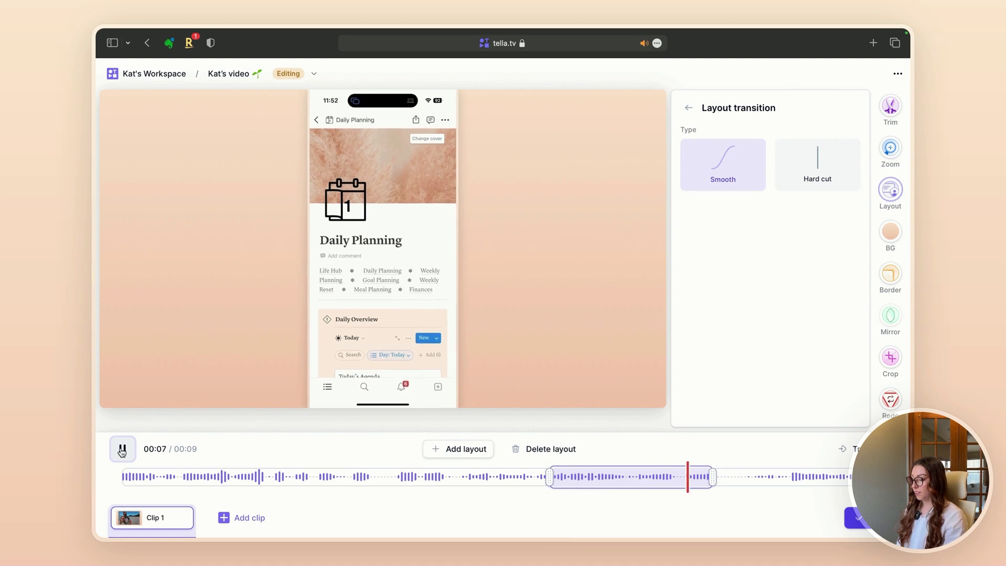
click(122, 449)
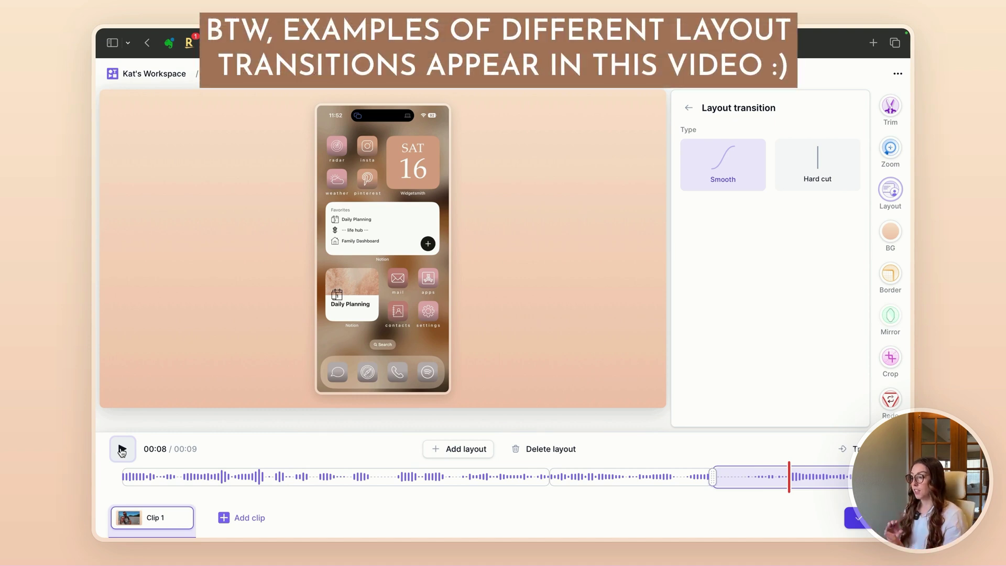
click(689, 108)
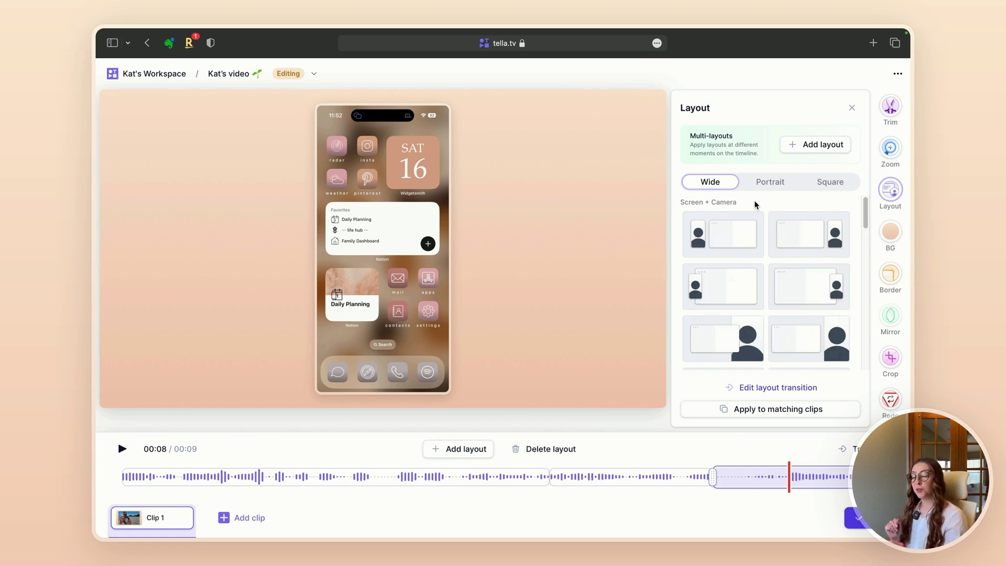
- Switch to the Portrait layout and inset the phone within the peach frame
click(770, 182)
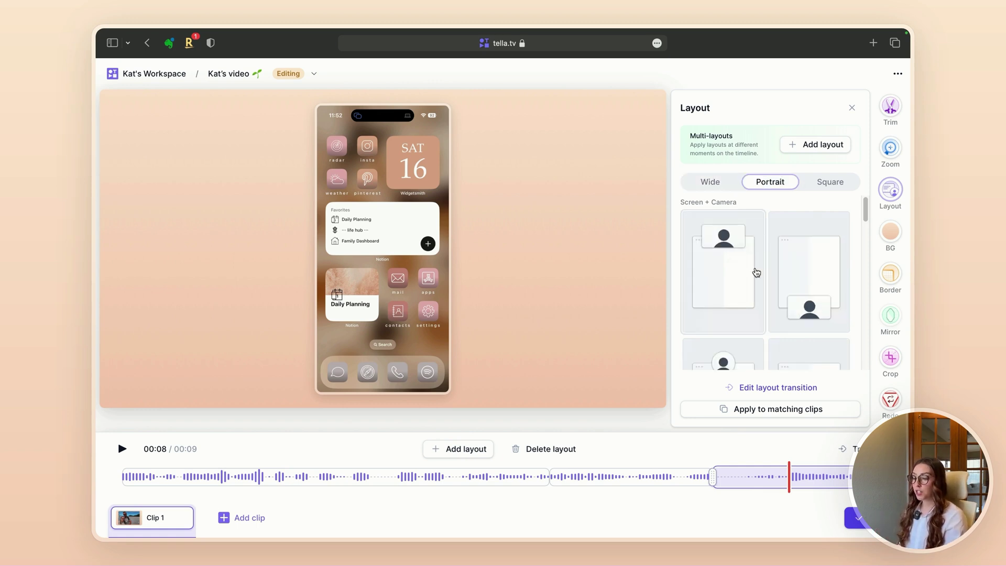
scroll(756, 272, down, 3)
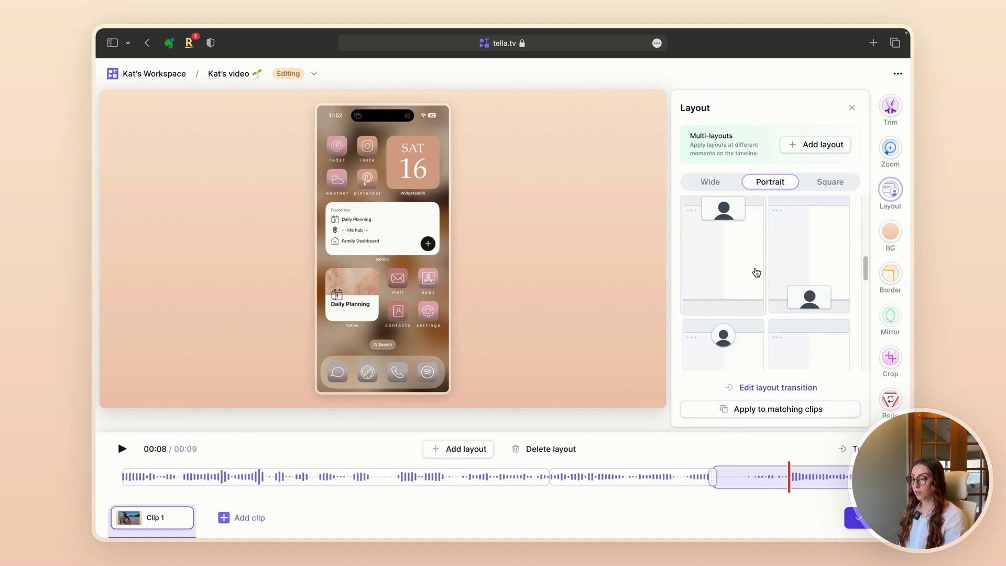
scroll(757, 272, down, 5)
click(734, 330)
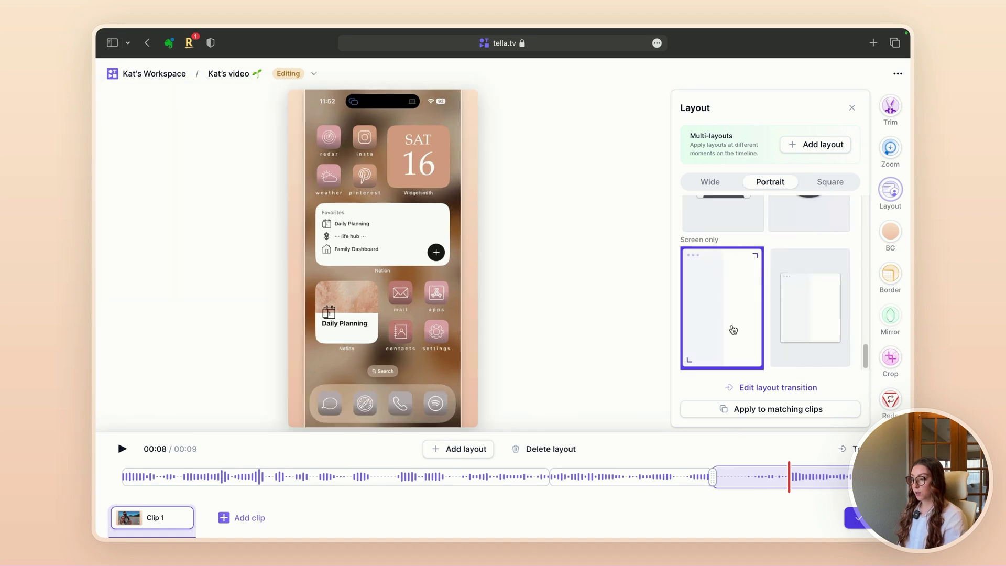
click(798, 315)
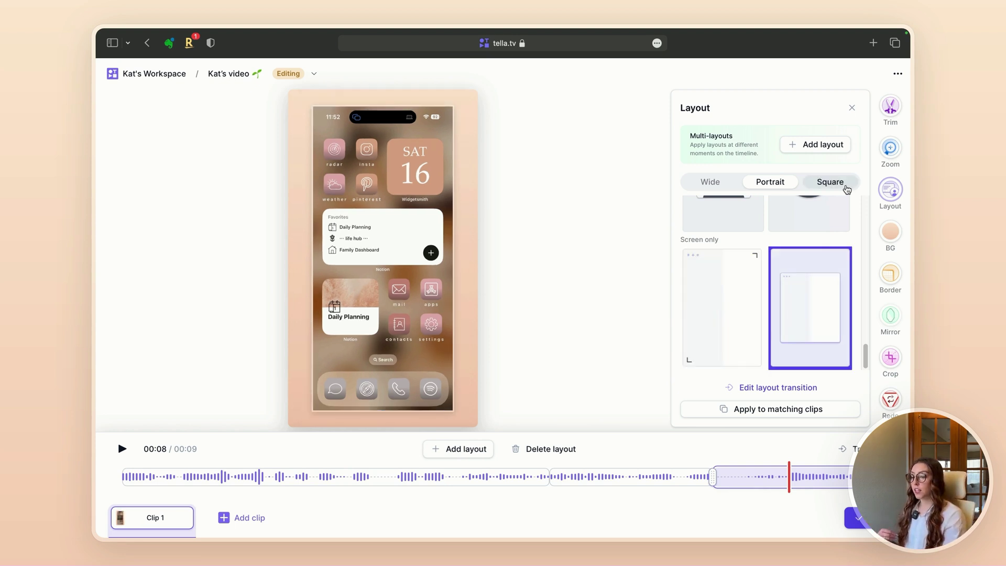
- Try the square inset screen-only layout, then go back to Portrait
click(845, 187)
scroll(797, 285, down, 4)
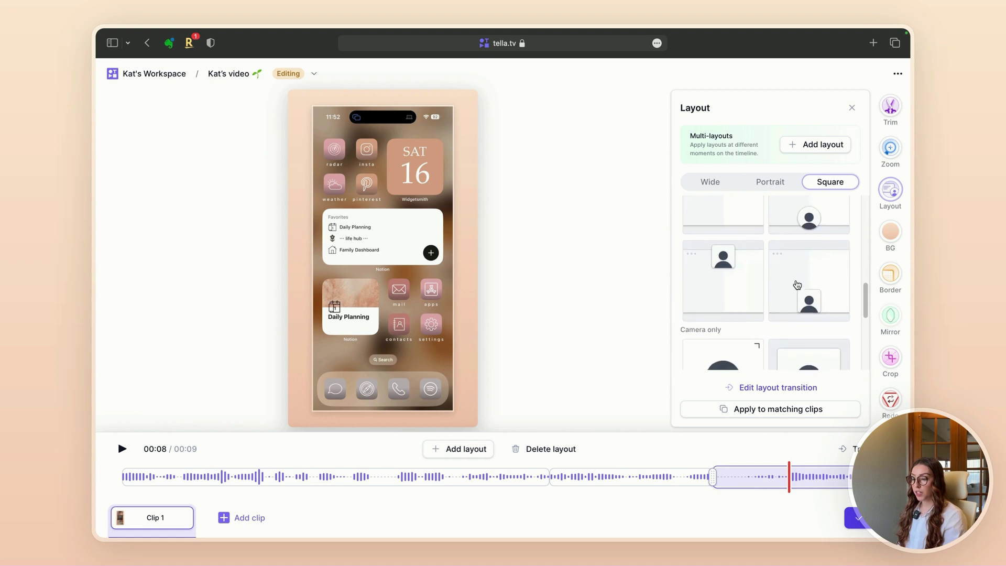
scroll(797, 284, down, 3)
click(801, 334)
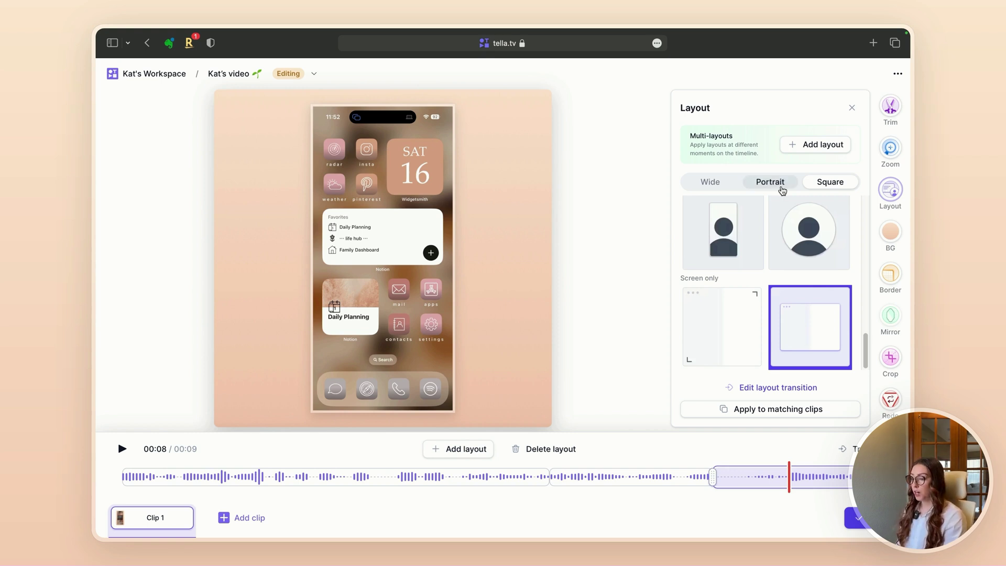
click(770, 183)
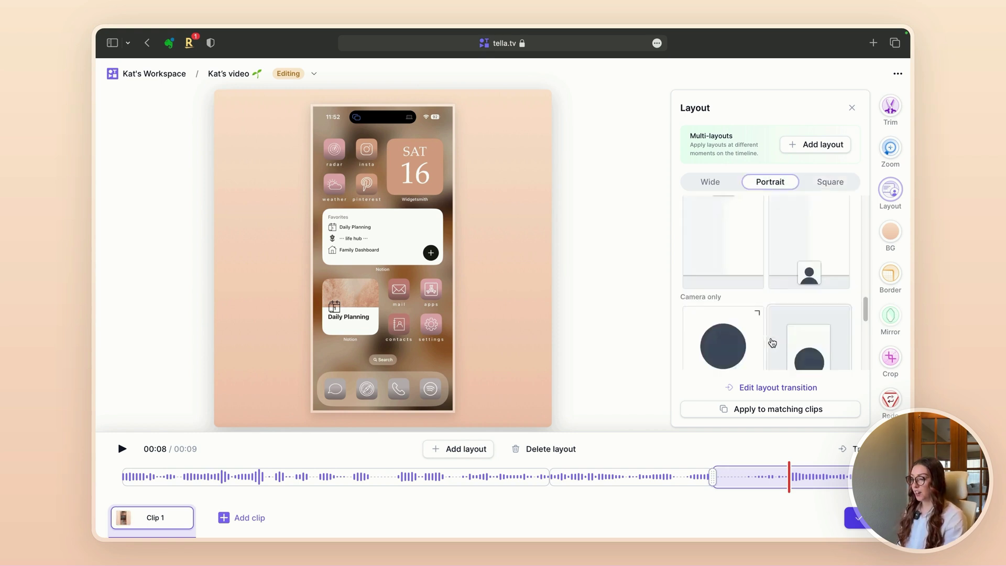
- Give the phone screen a rounded-corner border
scroll(772, 343, up, 3)
click(809, 305)
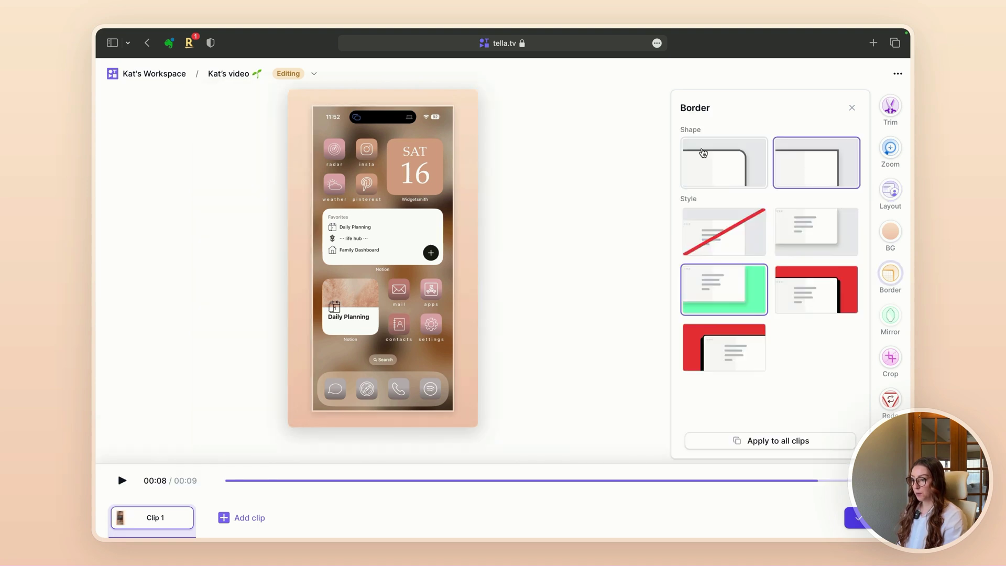
click(703, 152)
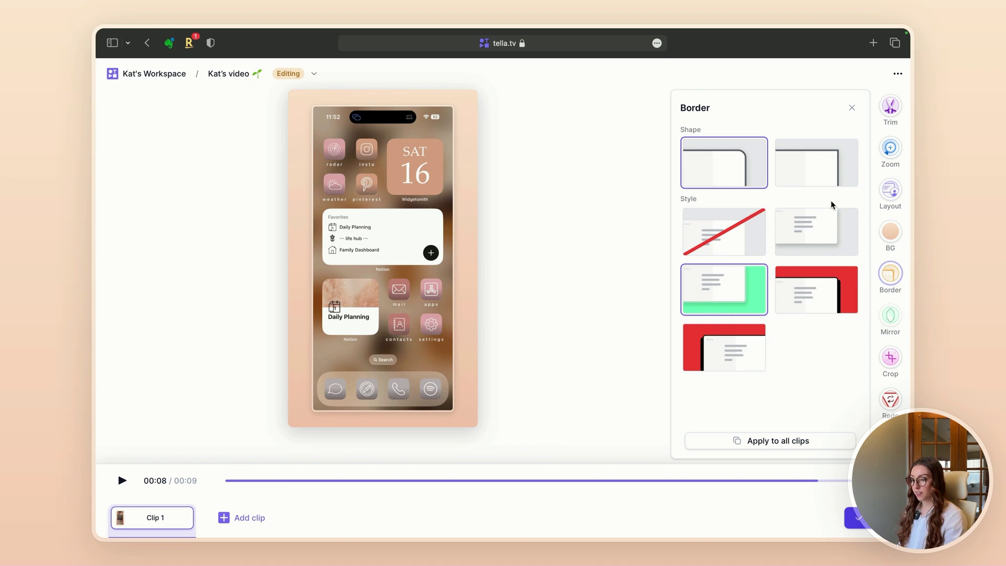
click(891, 189)
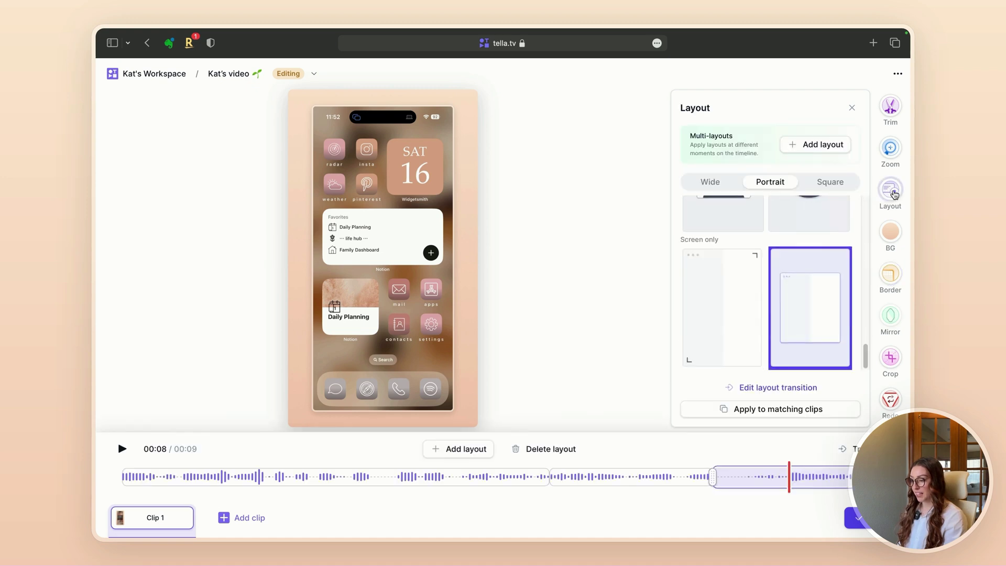
- Check the middle and first layout sections and finish editing
click(644, 477)
click(470, 480)
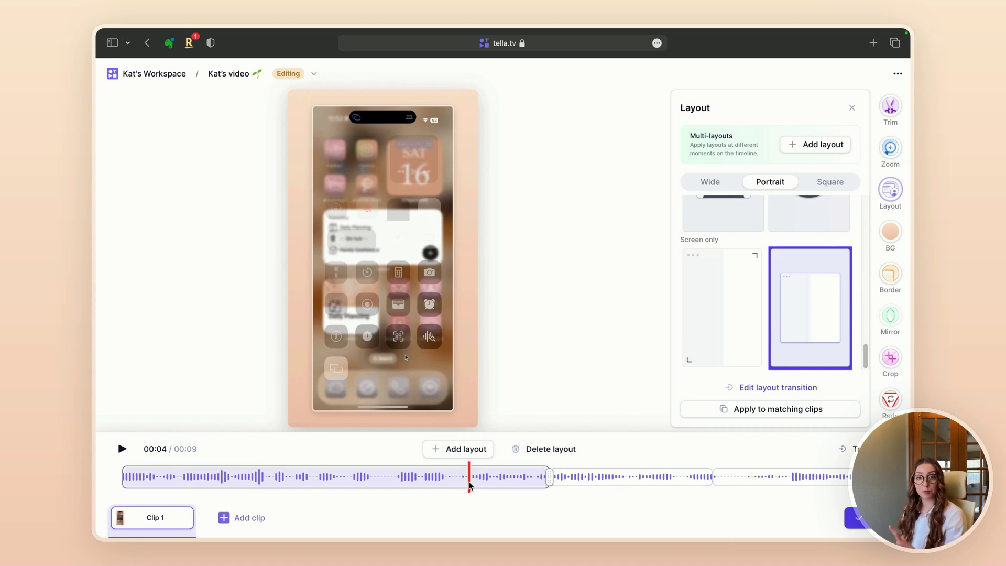
click(854, 518)
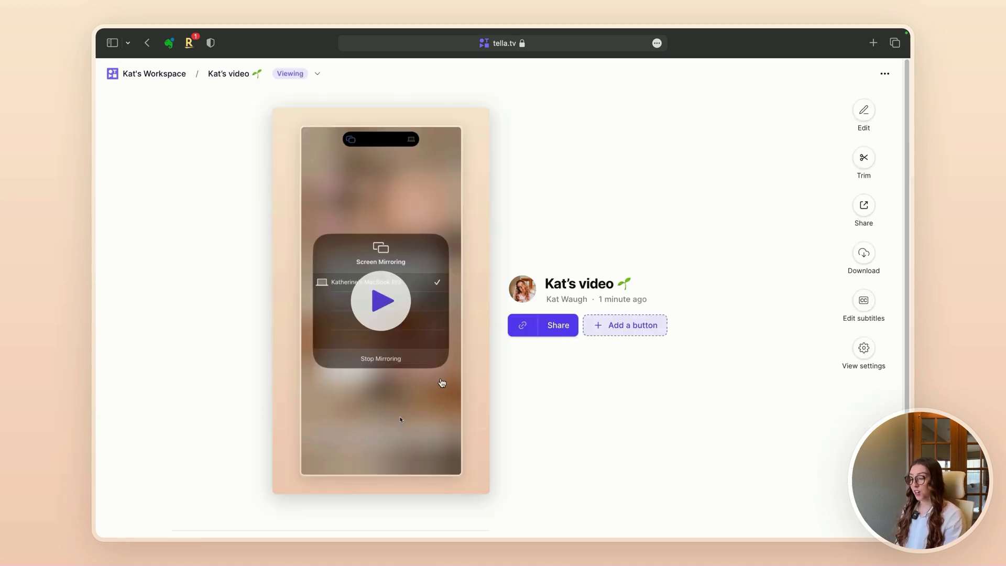
- Play the finished portrait video with captions on its viewing page
click(381, 301)
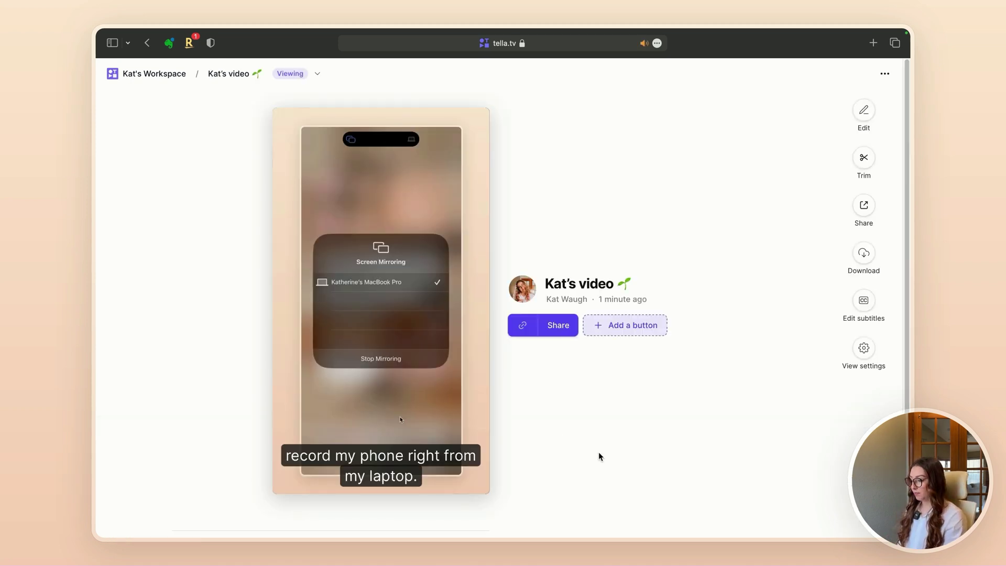